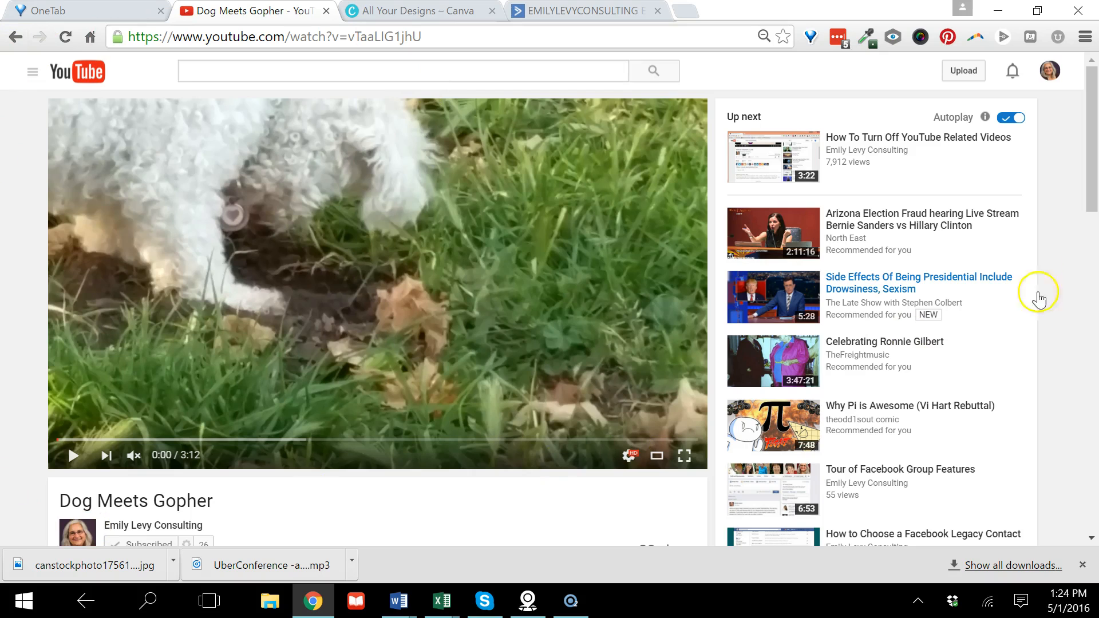
Show the full embed preview of the Dog Meets Gopher video and capture the visible part of the page with Awesome Screenshot
left_click_drag(1094, 114, 1094, 163)
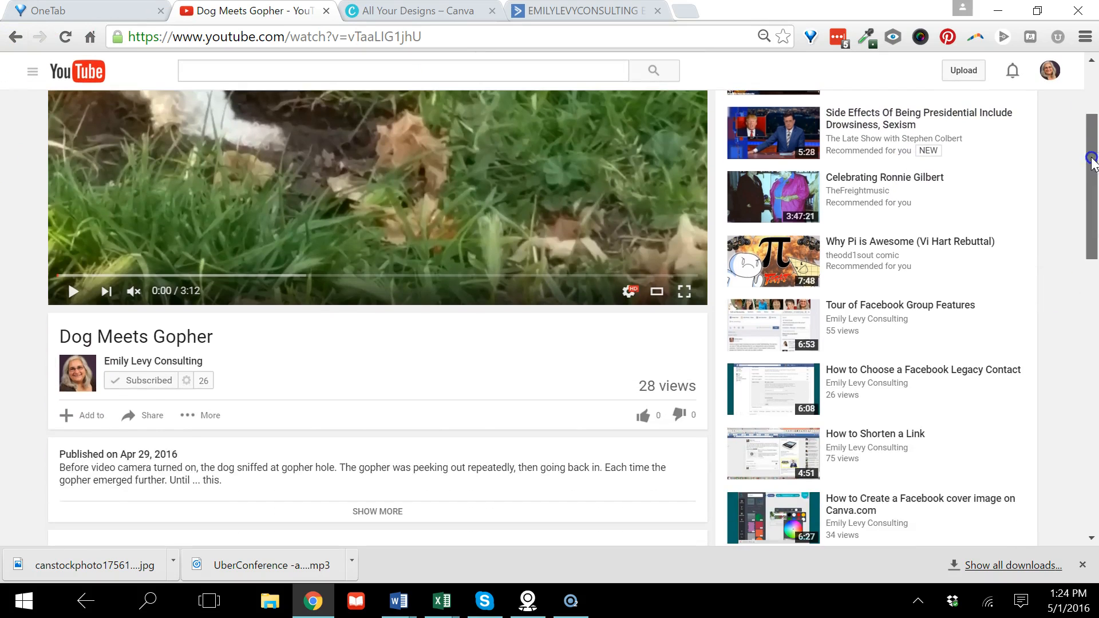
left_click(146, 421)
left_click(139, 459)
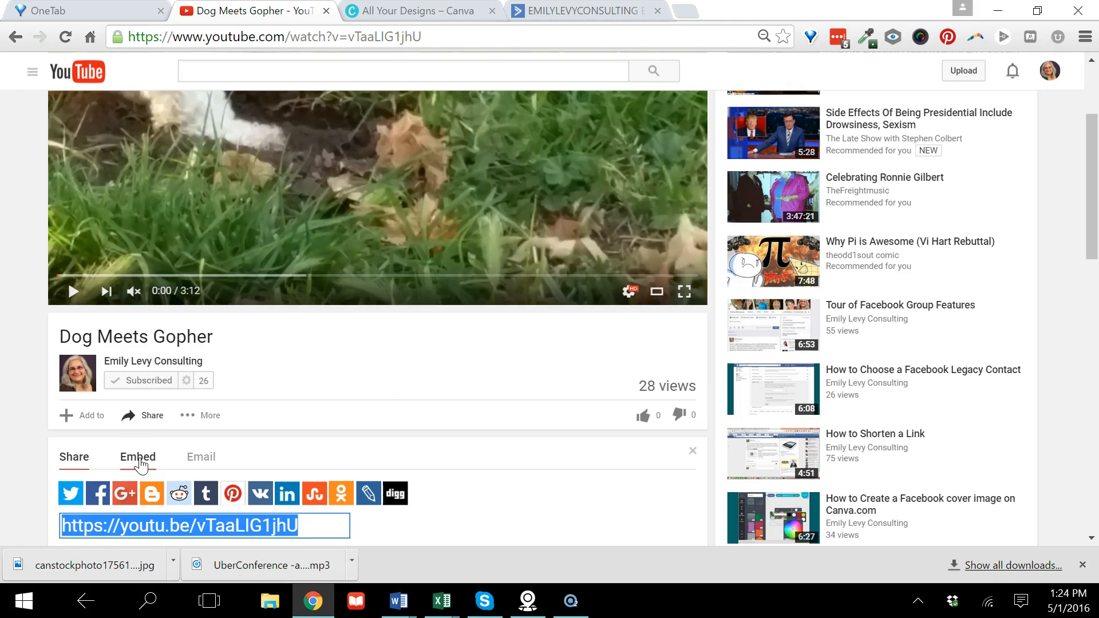
left_click(378, 523)
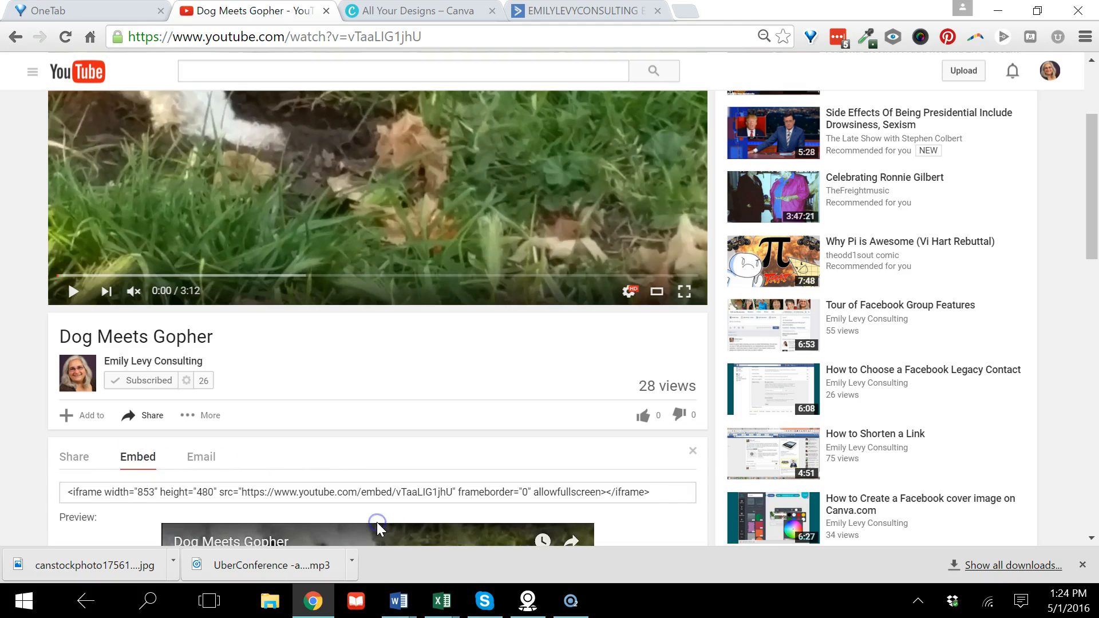
left_click_drag(1091, 148, 1090, 260)
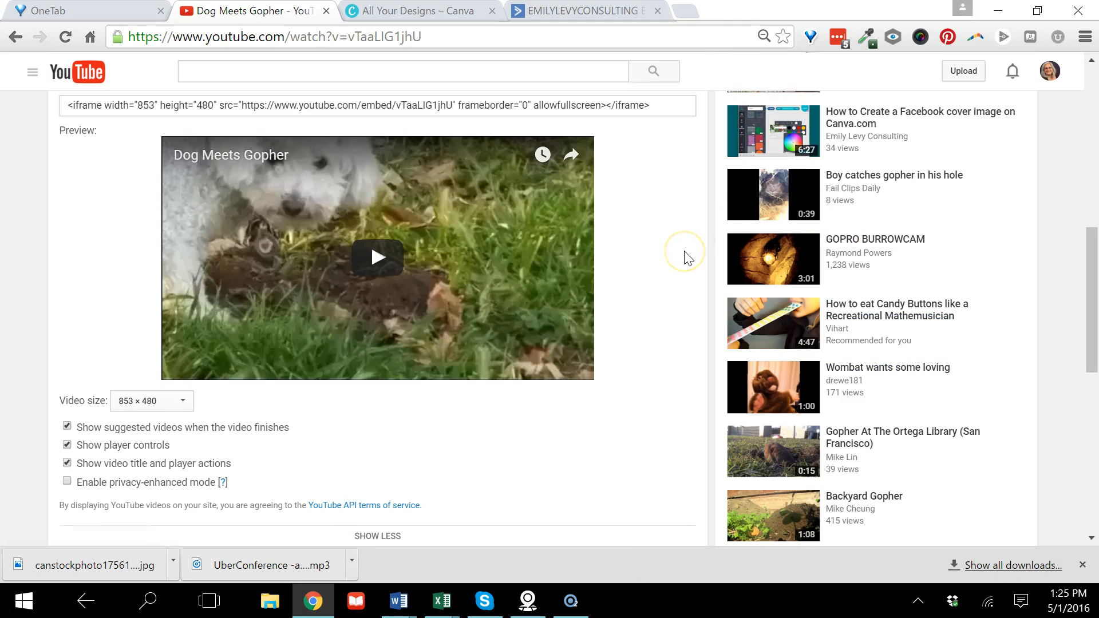
left_click(920, 37)
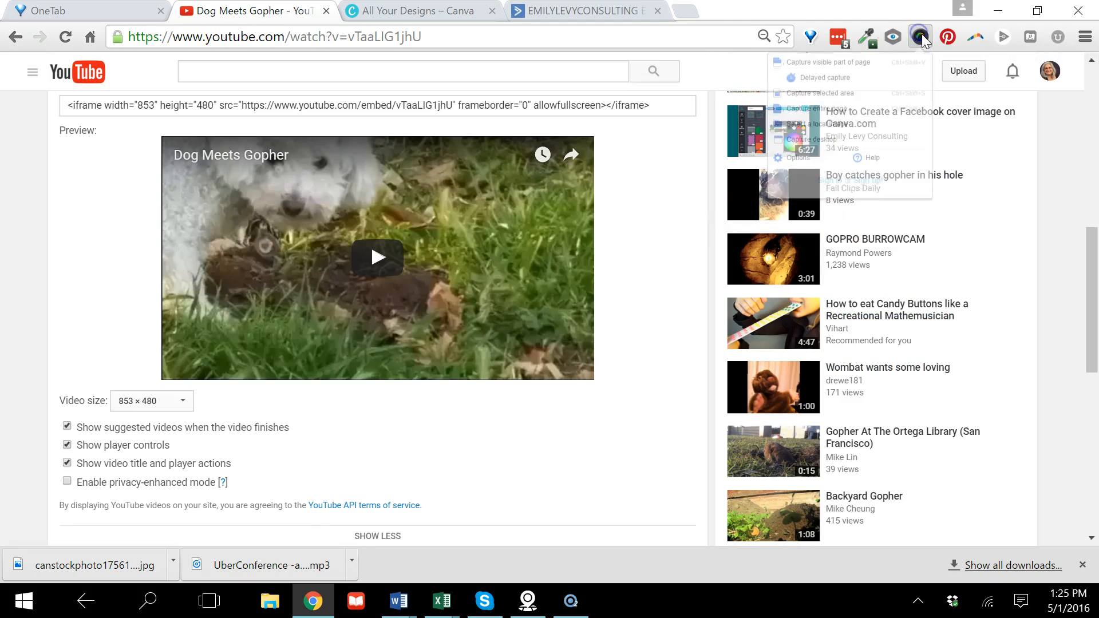
left_click(854, 68)
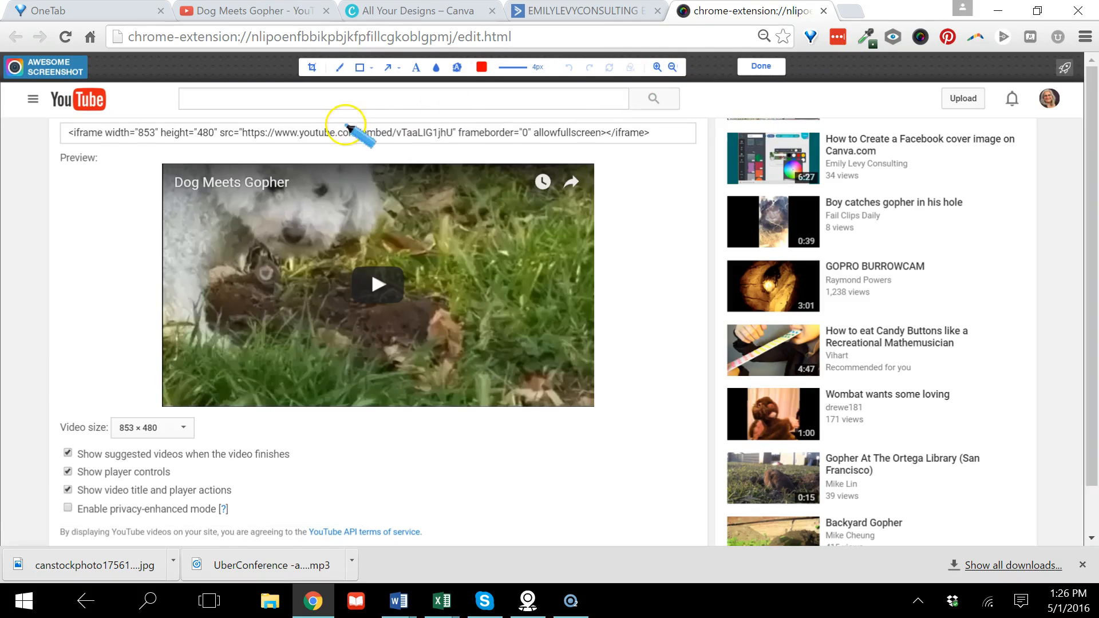
left_click(311, 68)
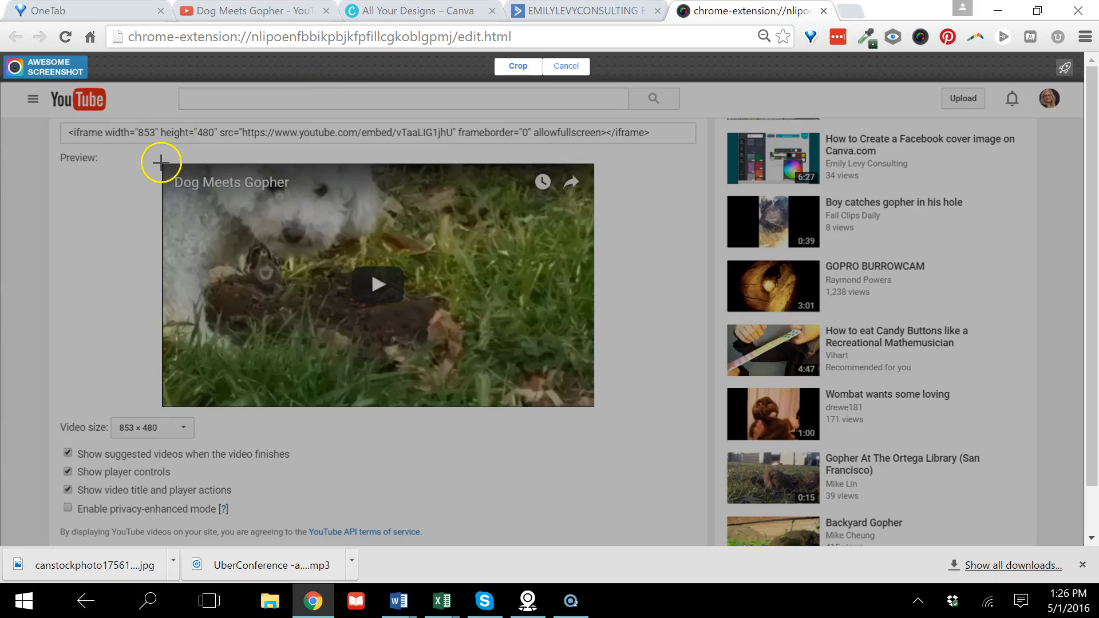
left_click_drag(161, 162, 183, 173)
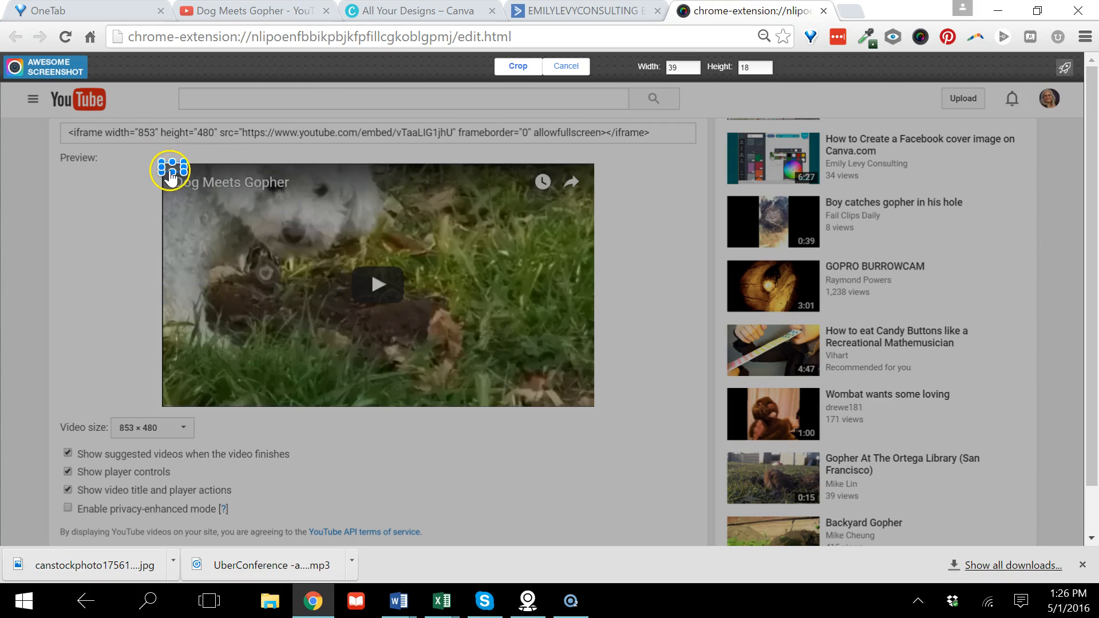
left_click_drag(170, 171, 470, 360)
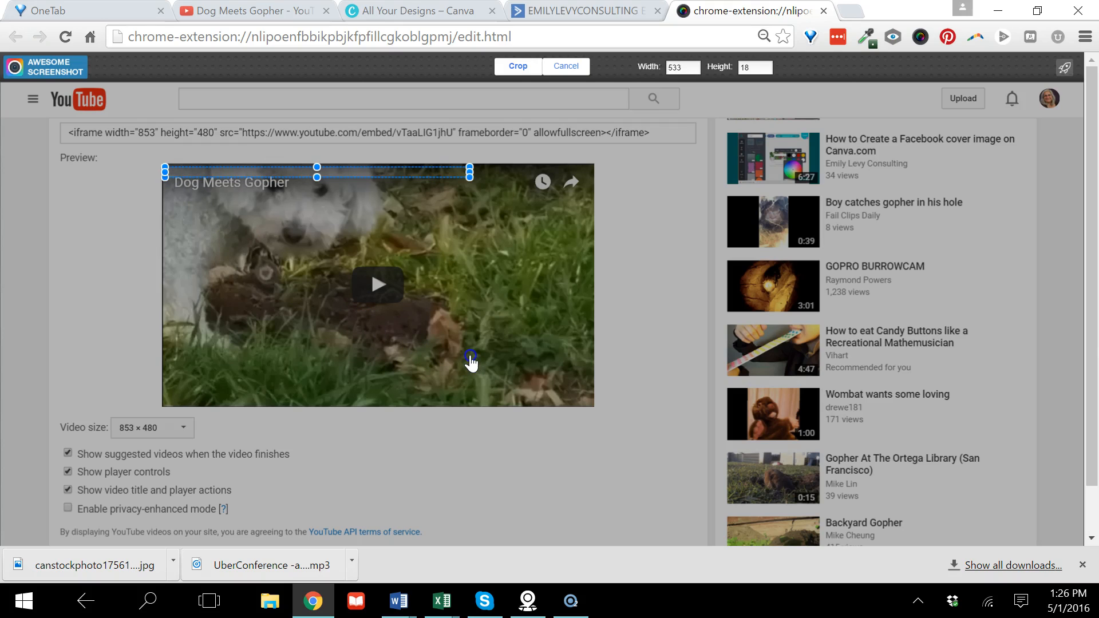
left_click(564, 67)
Crop the screenshot to the video preview frame, about 754 by 429 pixels
left_click(309, 62)
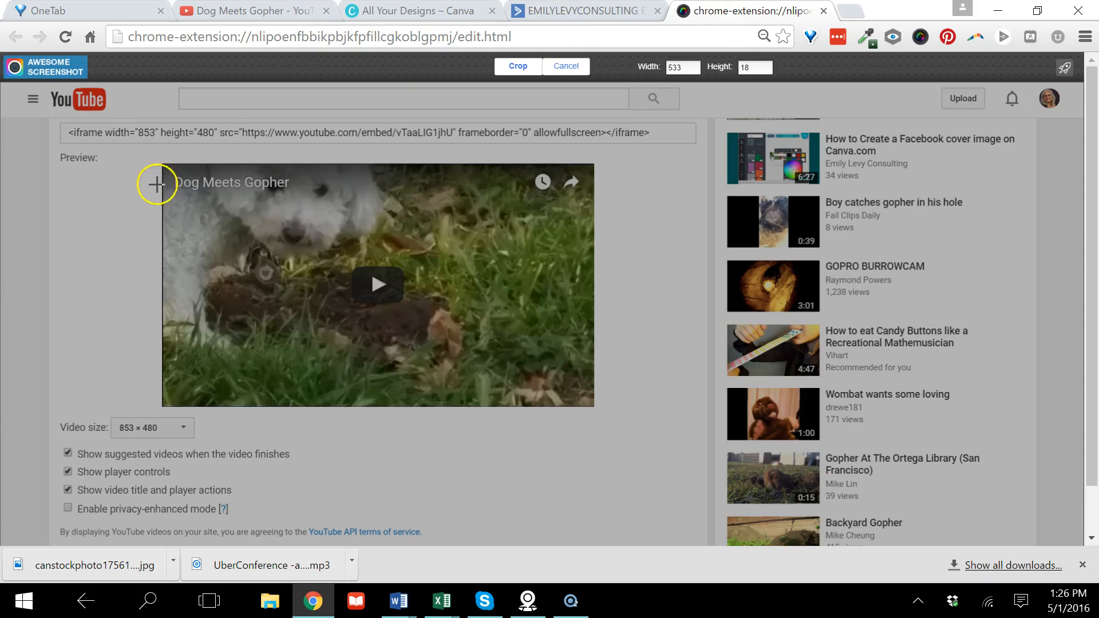
left_click_drag(162, 163, 593, 408)
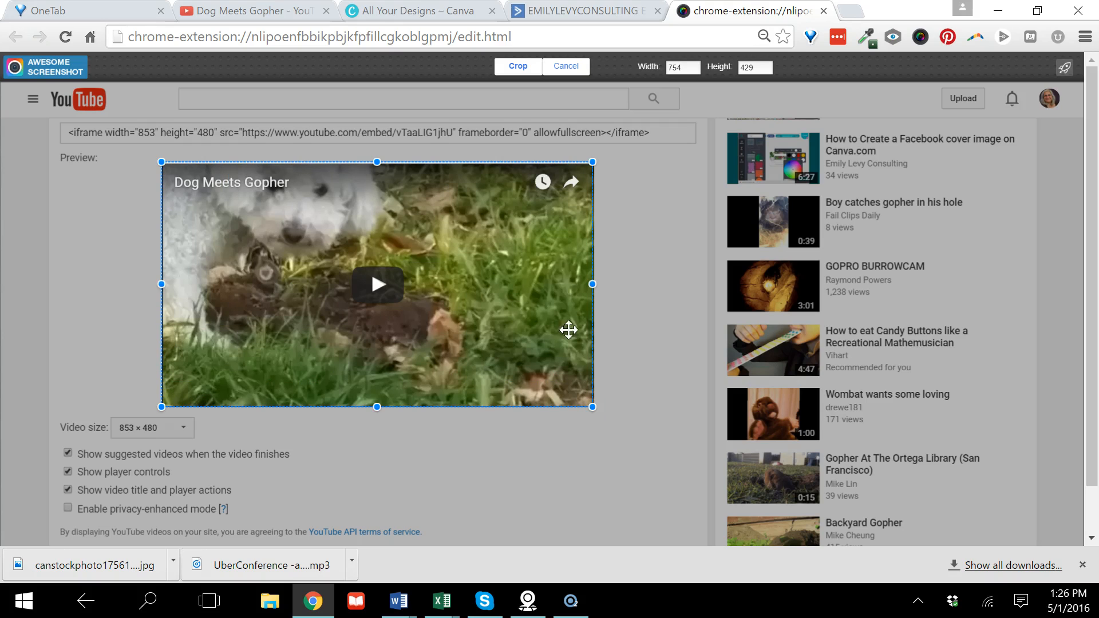
left_click(514, 69)
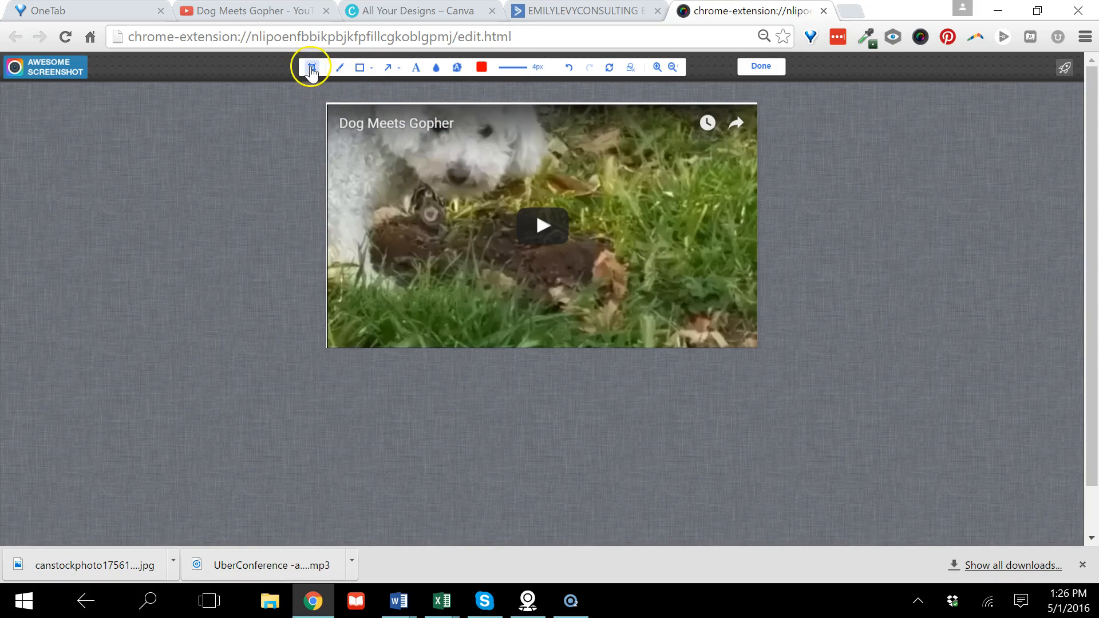
left_click(310, 67)
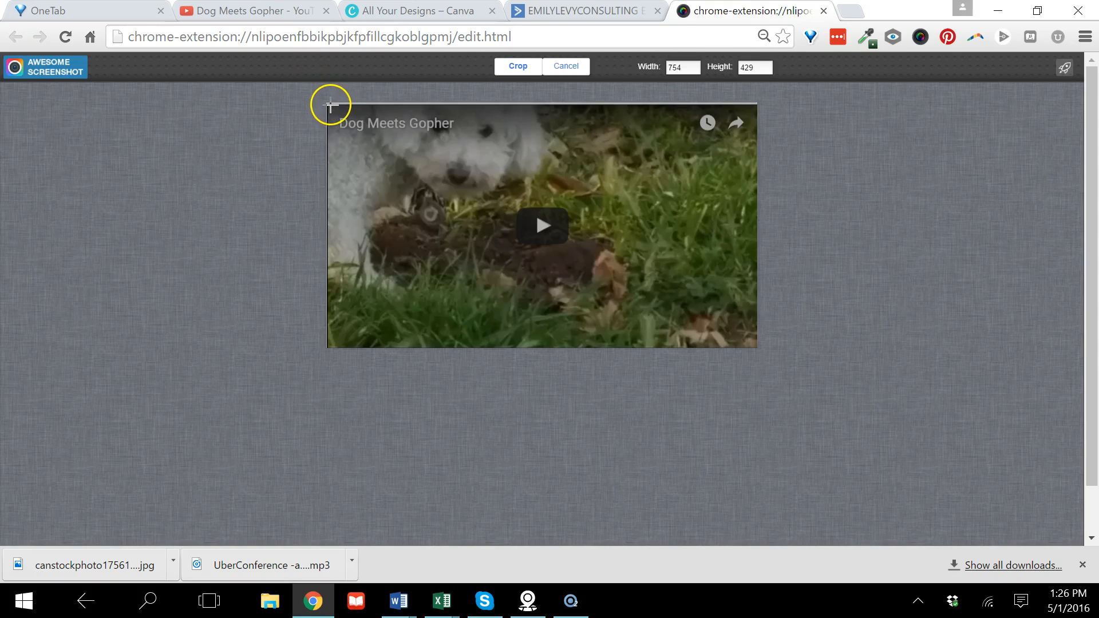
mouse_move(326, 104)
left_mouse_down()
mouse_move(456, 184)
mouse_move(351, 109)
mouse_move(315, 106)
mouse_move(339, 108)
mouse_move(326, 103)
left_mouse_up()
left_click(575, 68)
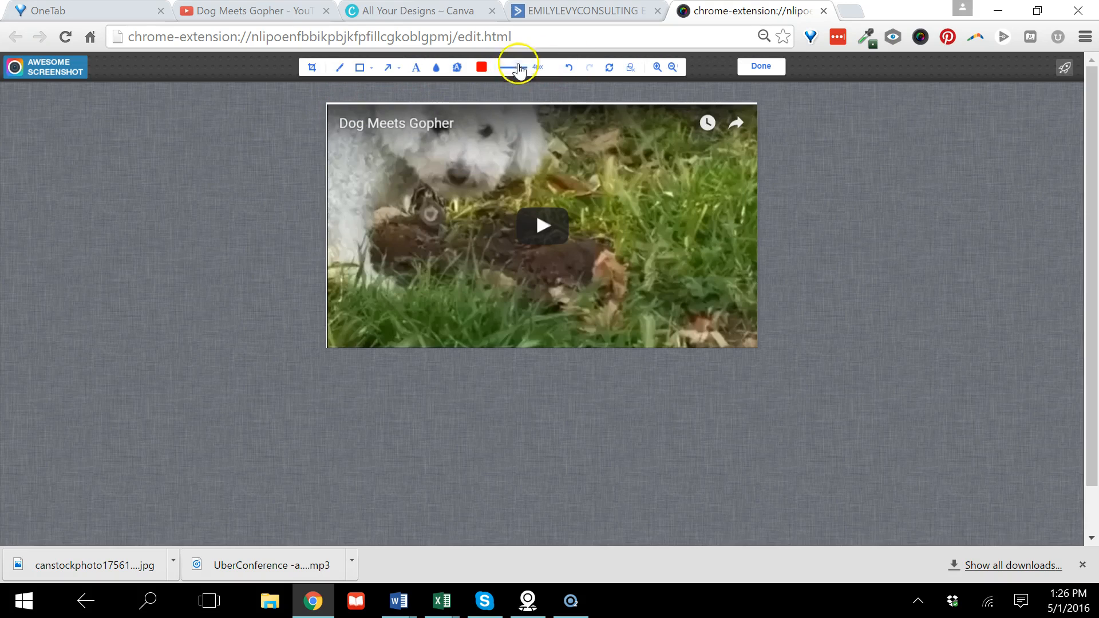
Crop off the thin white strip above the video image, finish editing and save the screenshot locally
left_click(307, 65)
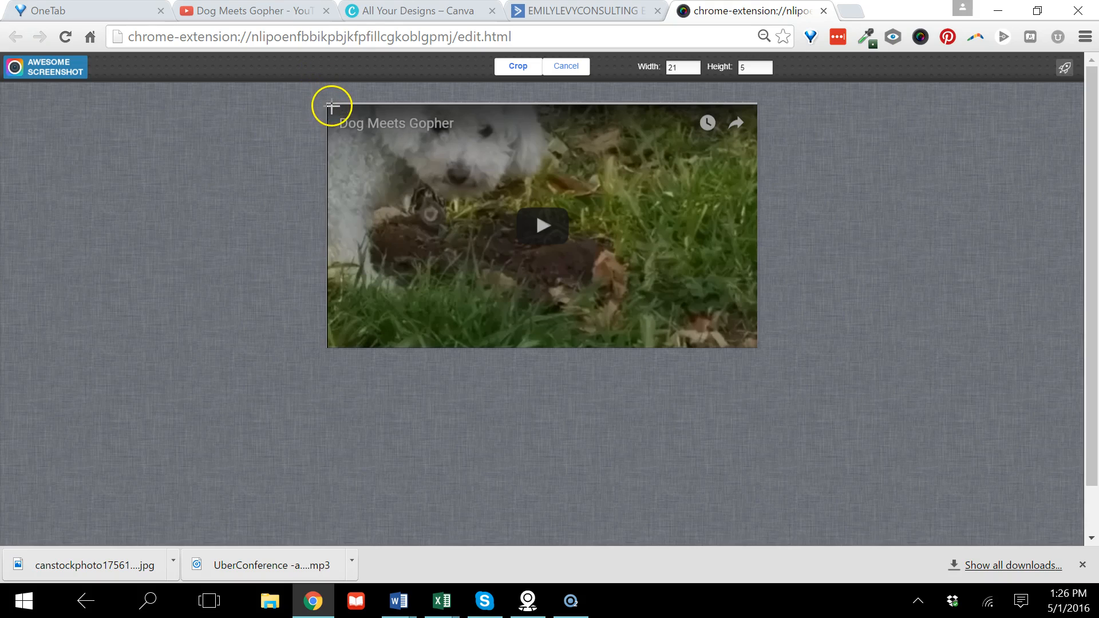
left_click_drag(328, 106, 765, 365)
left_click(535, 69)
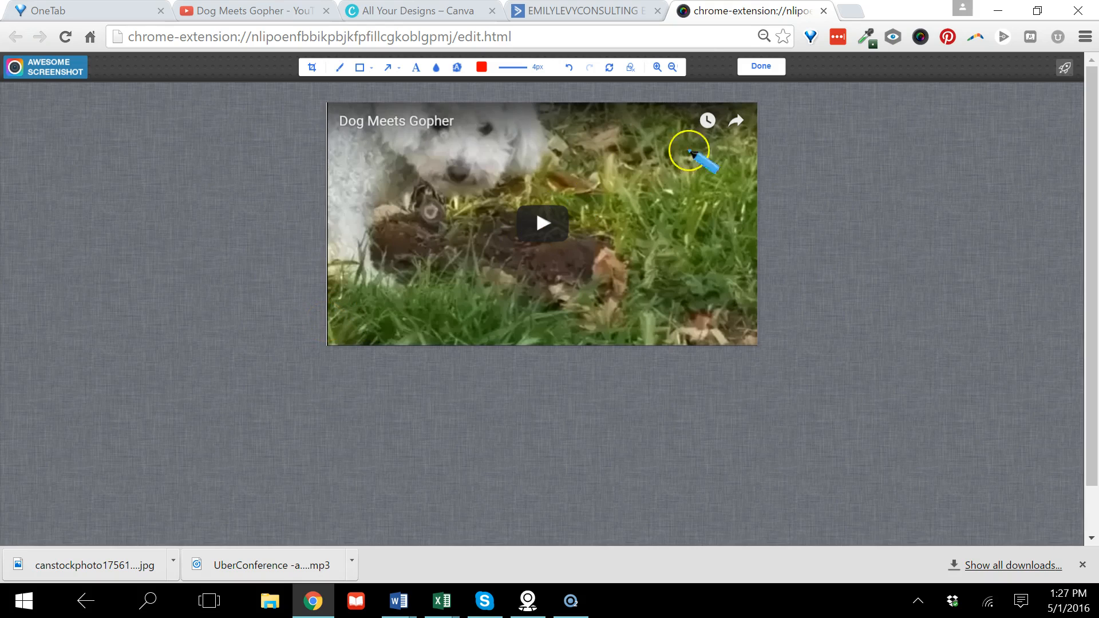
left_click(763, 67)
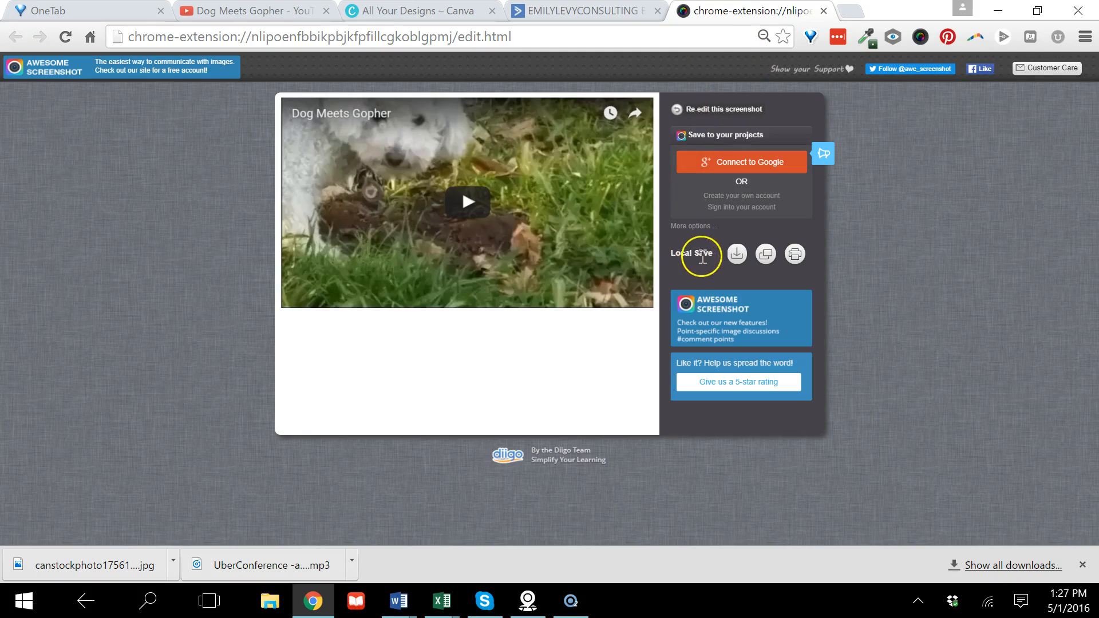
left_click(736, 258)
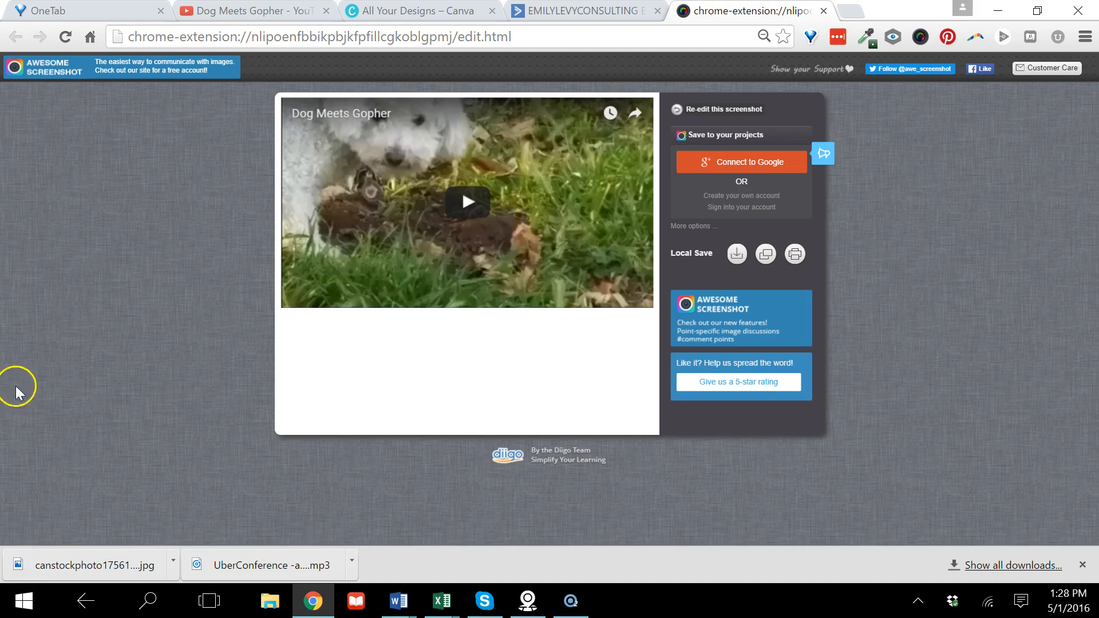
Switch to the ActiveCampaign email designer and insert an image block between the introductory text and the list of online tools
left_click(602, 15)
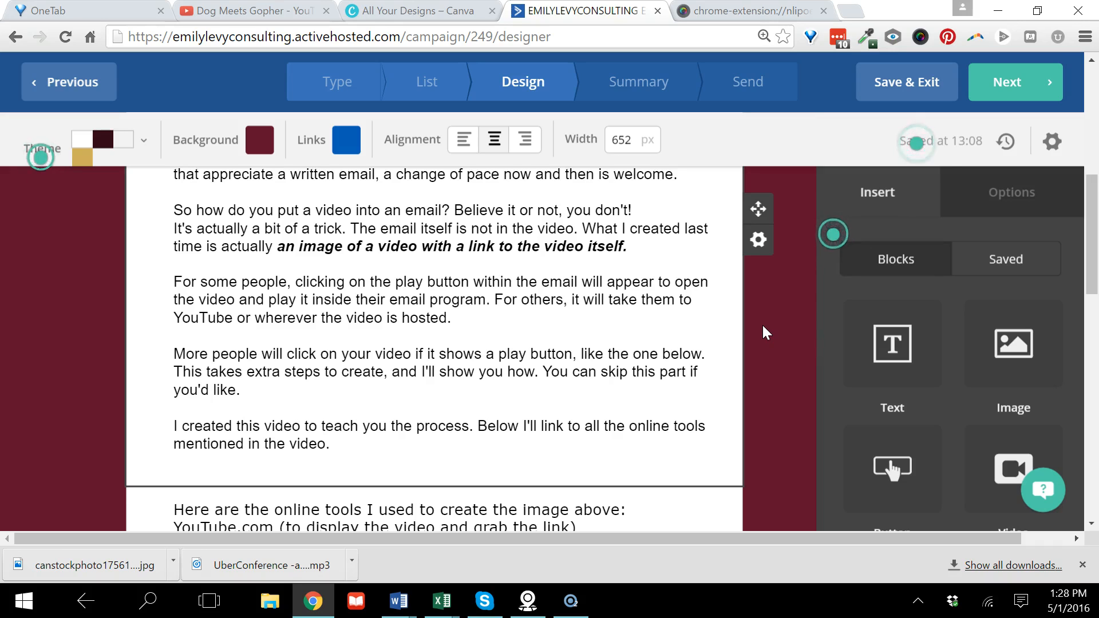
scroll(763, 327, "down", 1)
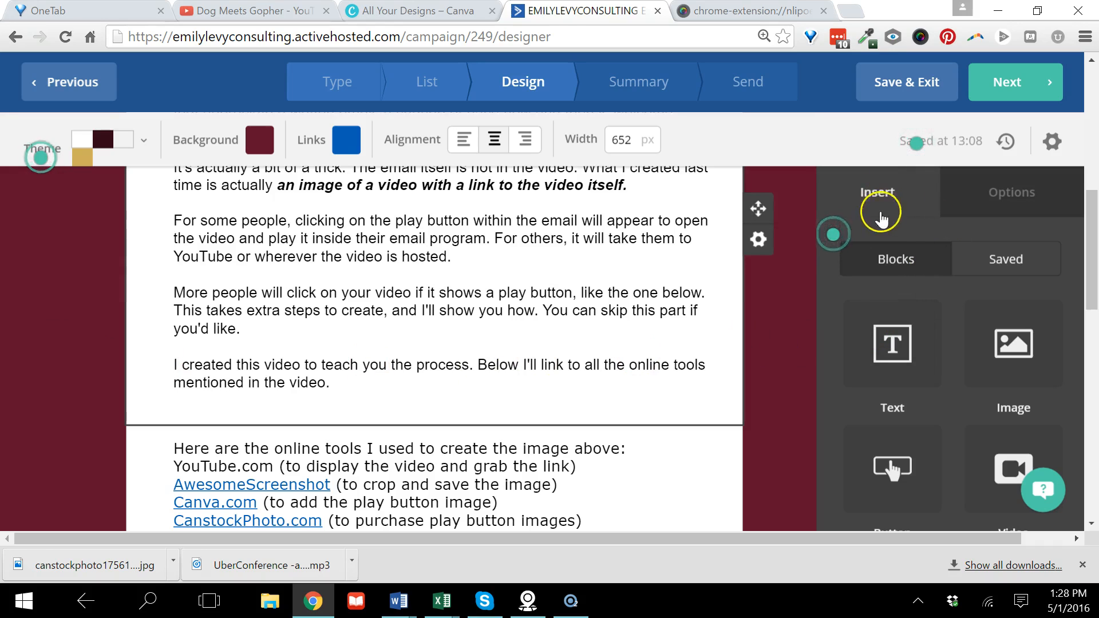
left_click_drag(1008, 344, 454, 409)
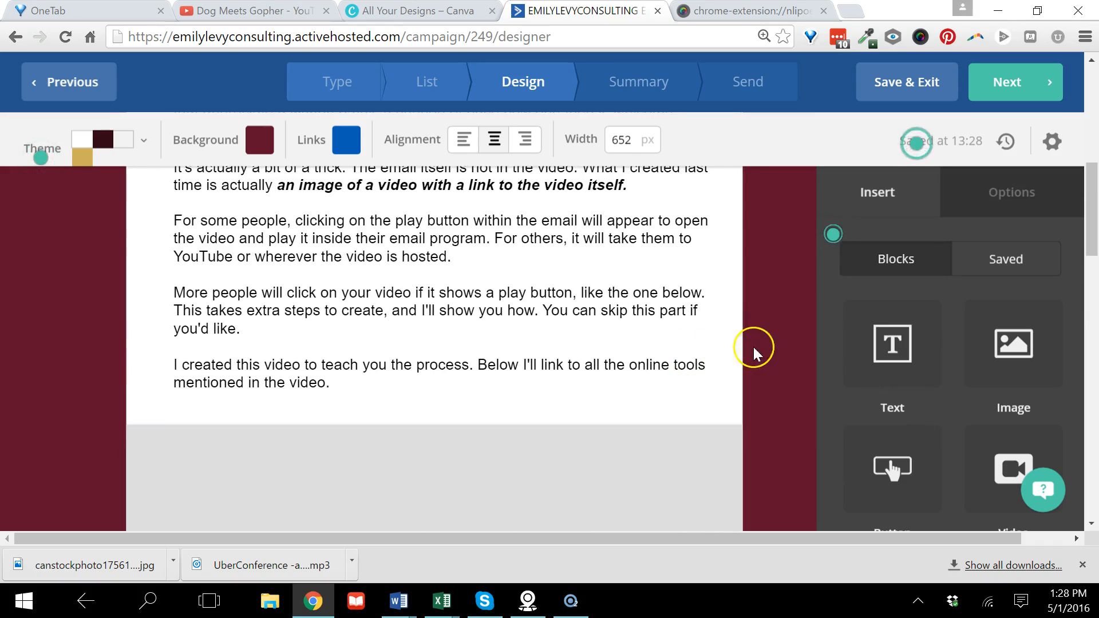
Fill the new image block with the dog_meets_gopher image from the image library
scroll(774, 344, "down", 4)
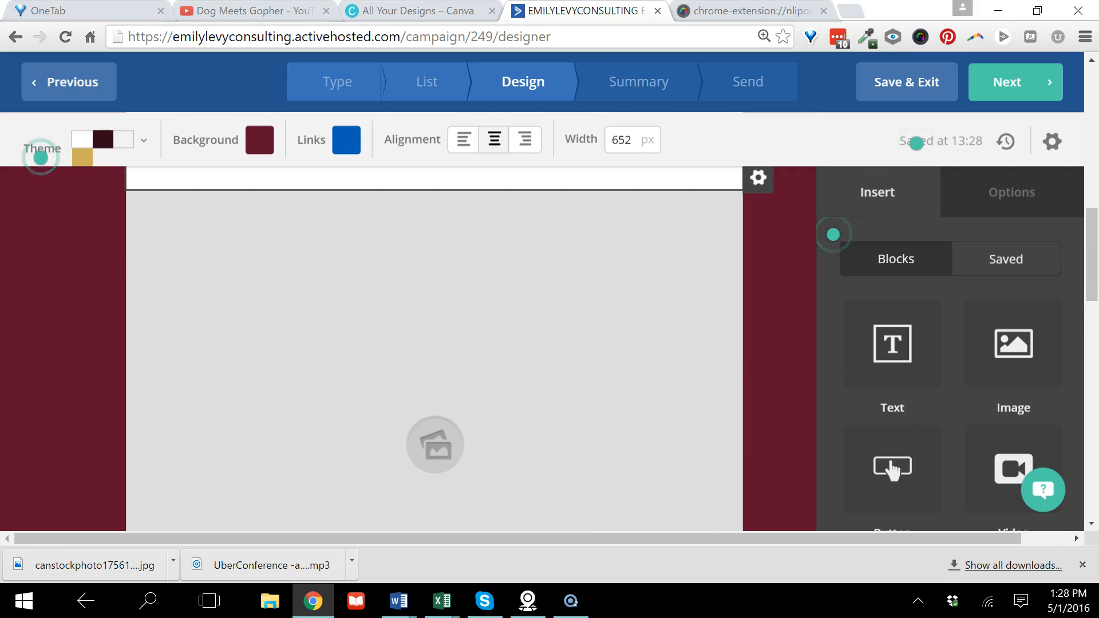
left_click(443, 444)
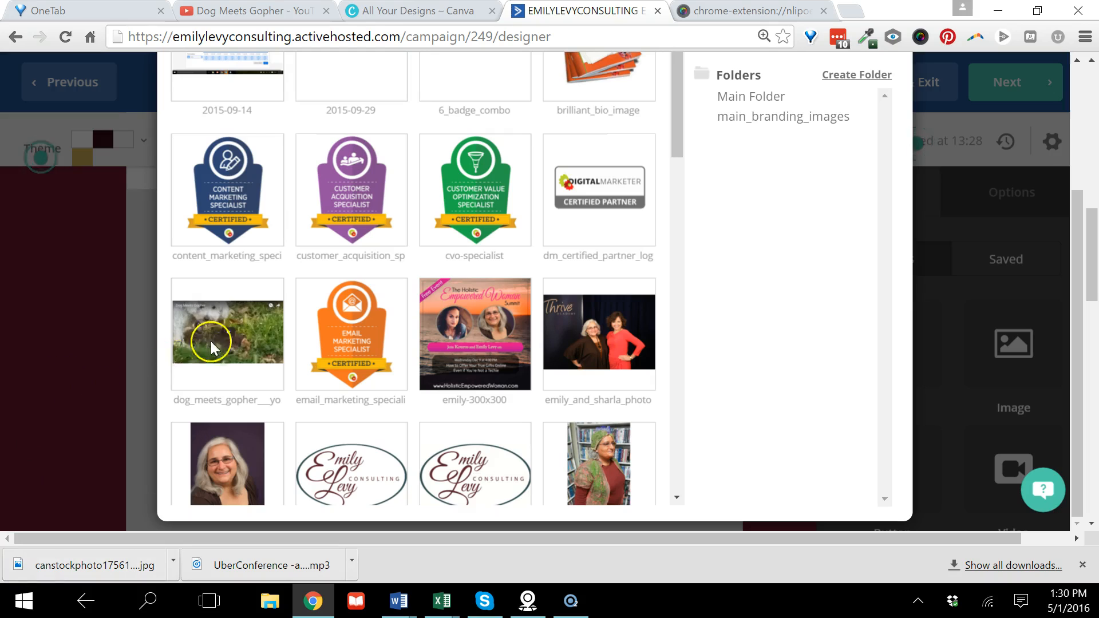
left_click(229, 336)
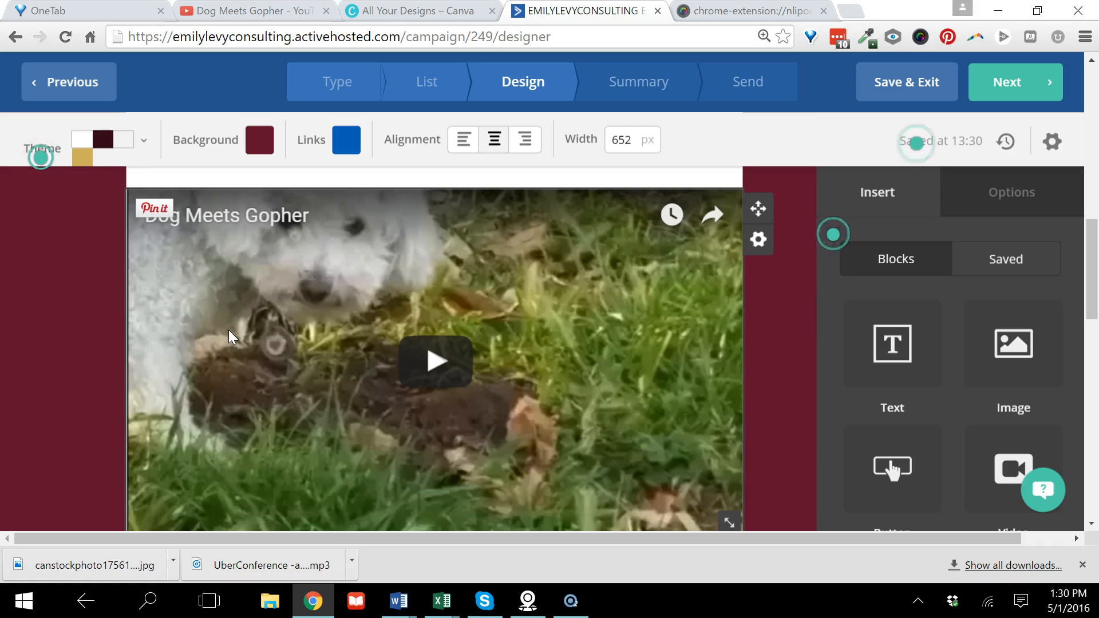
Link the email's video image to the Dog Meets Gopher video's YouTube page address, copied from its browser tab
scroll(14, 452, "down", 1)
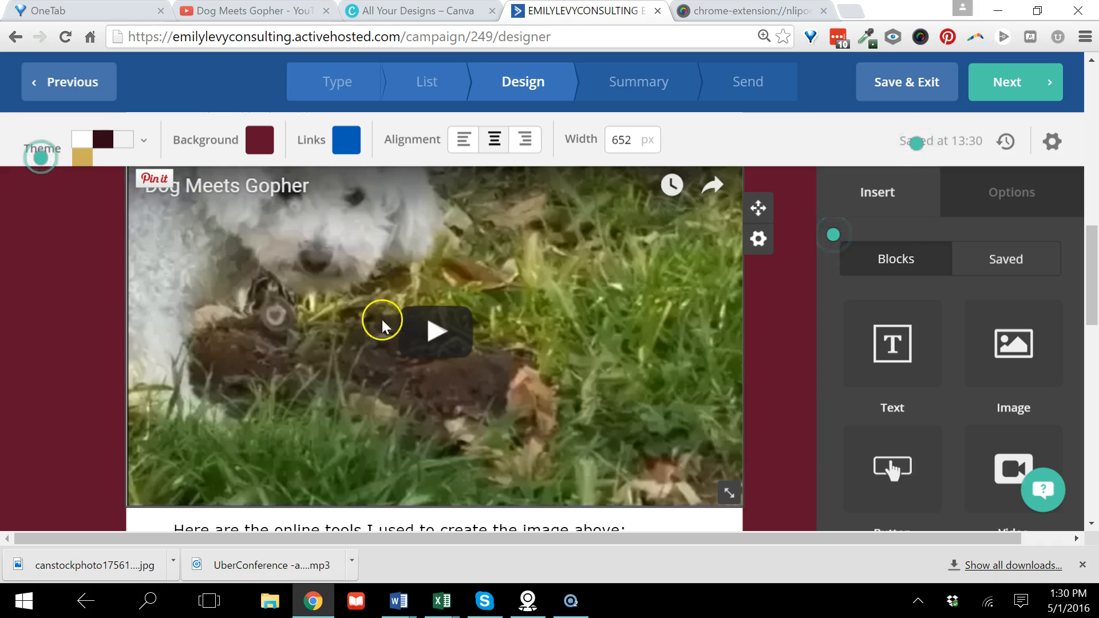
left_click(331, 287)
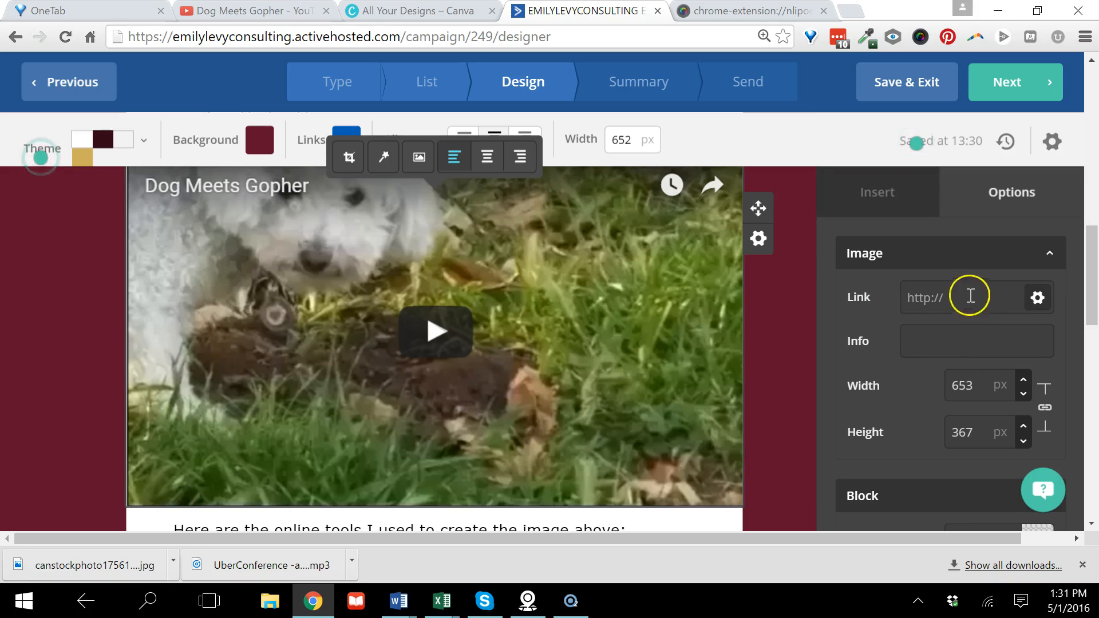
left_click(217, 11)
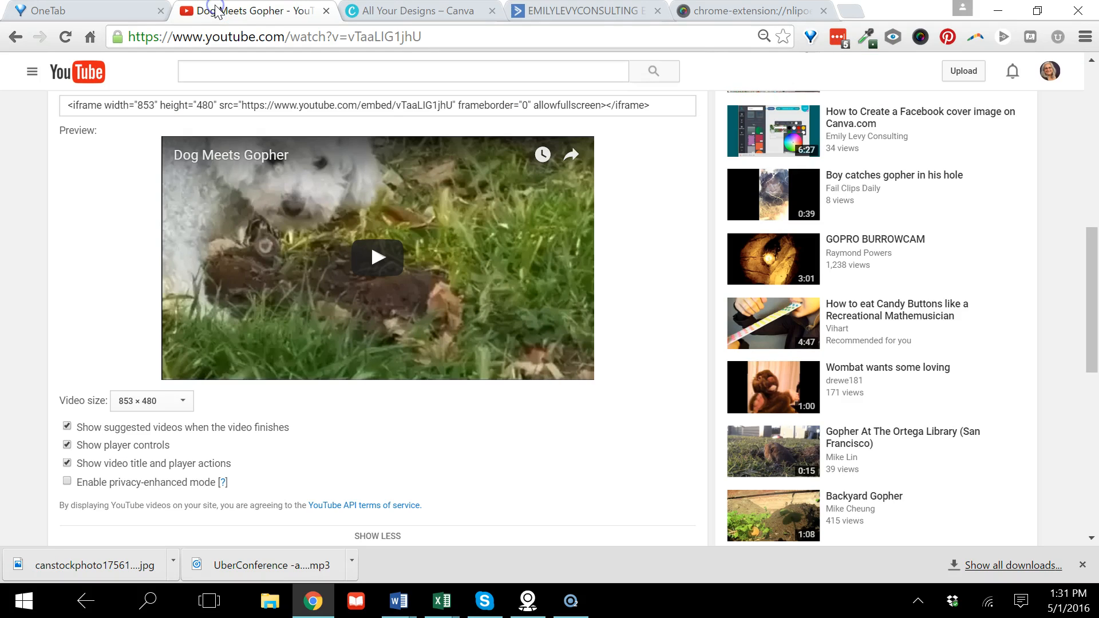
left_click_drag(447, 36, 127, 37)
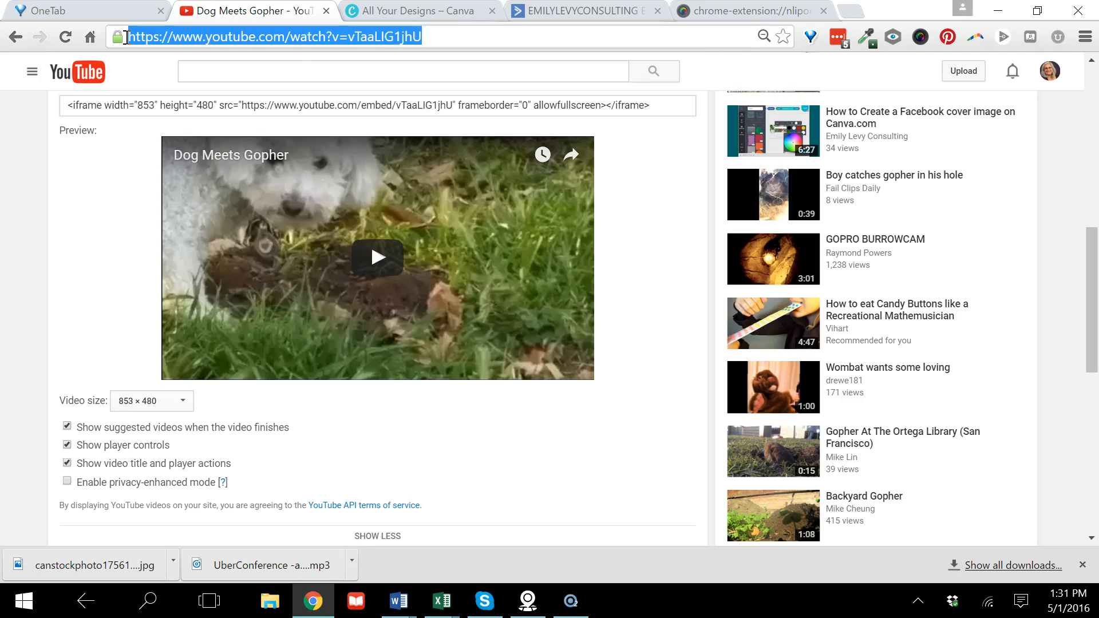
left_click(579, 10)
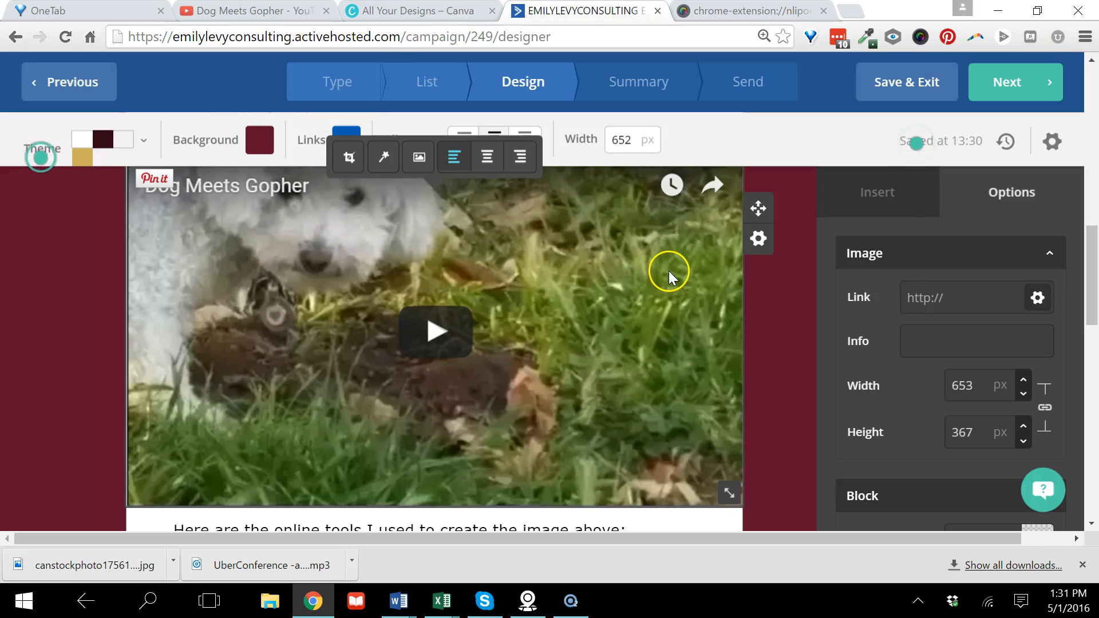
left_click(941, 296)
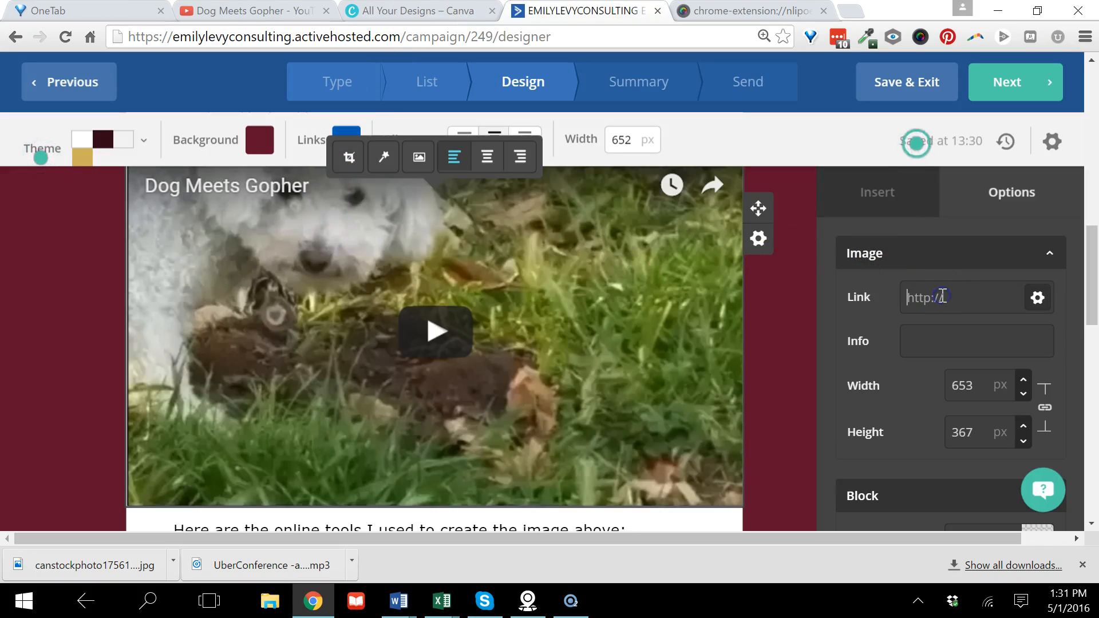
key("ctrl+v")
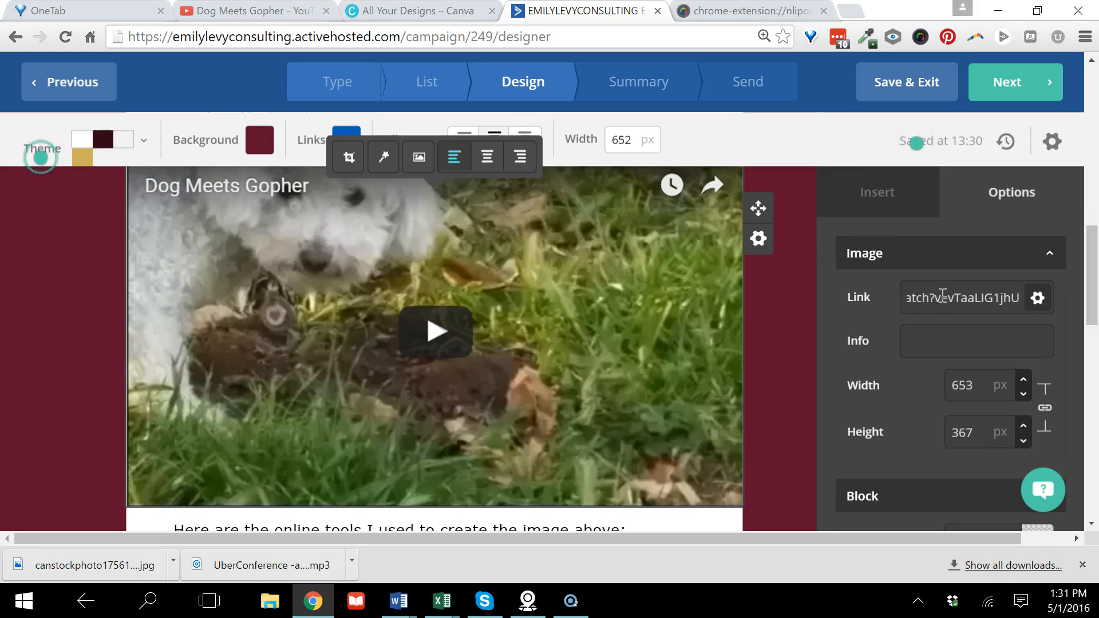
Set the image's info text to: Cute "dog meets gopher" video
left_click(940, 337)
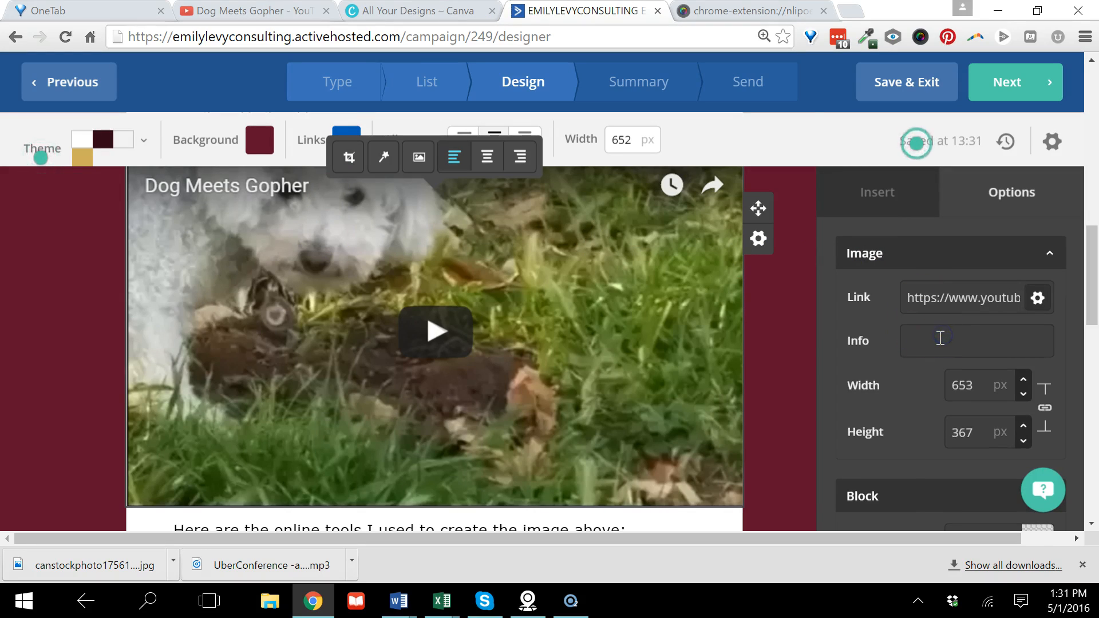
type("Cute dog")
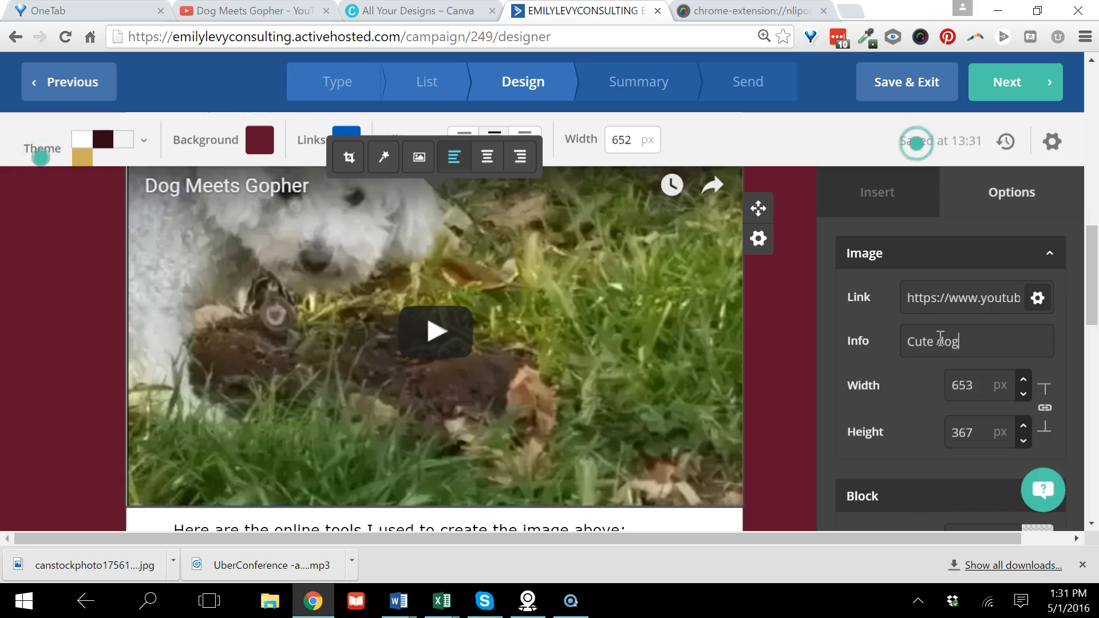
key("BackSpace")
key("BackSpace")
type("m")
key("BackSpace")
type("dog meets go")
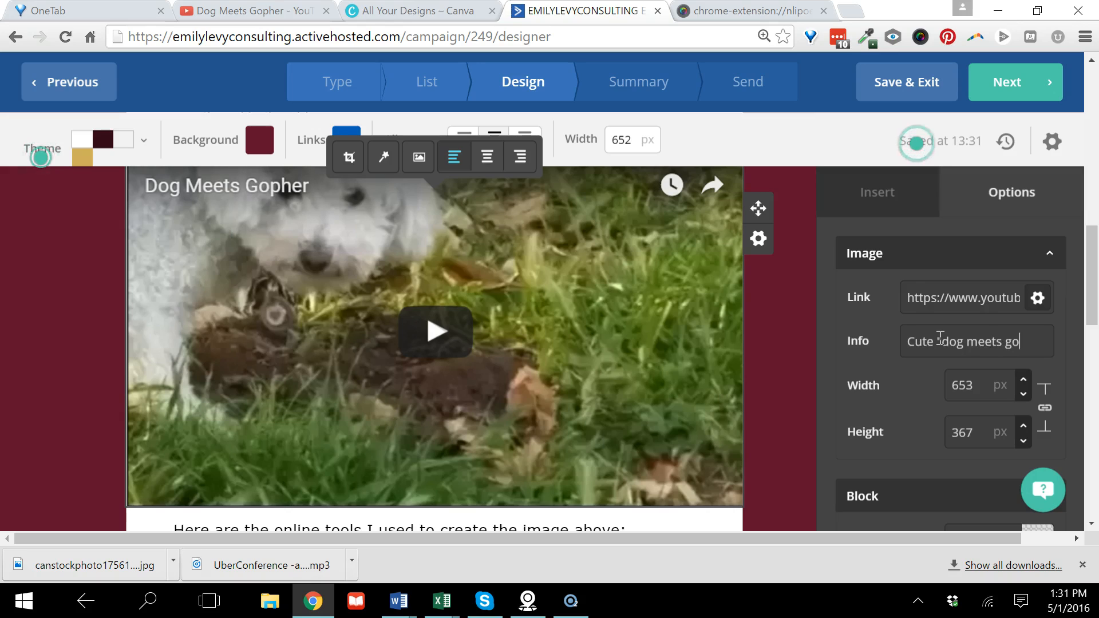
type("pher\" video")
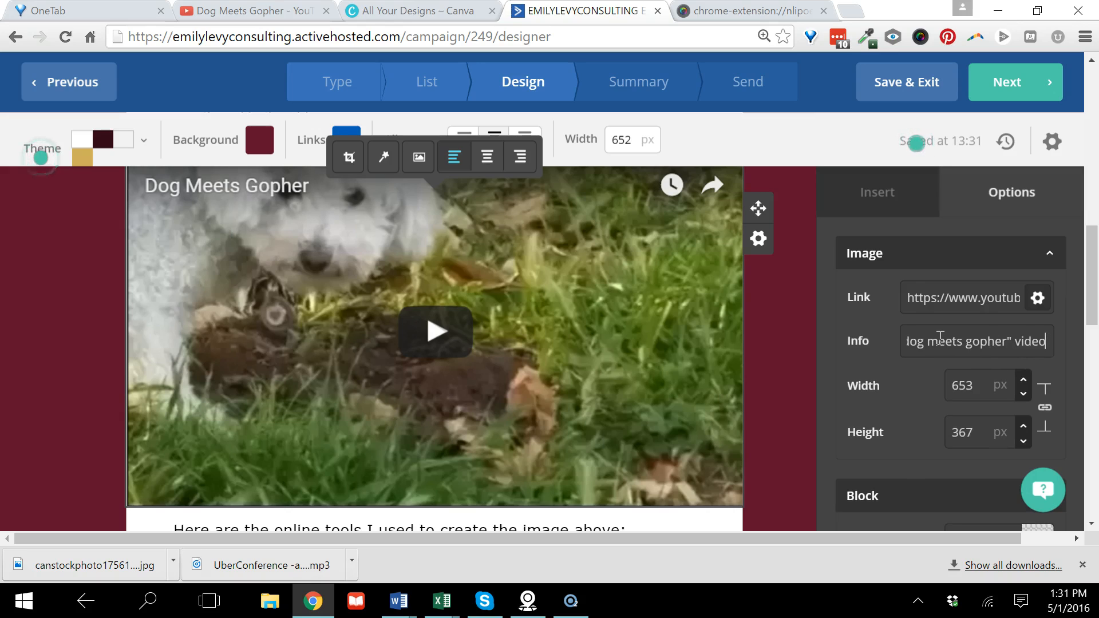
Shrink the email's video image to 495 by 278 px and center it within its block
left_click(775, 335)
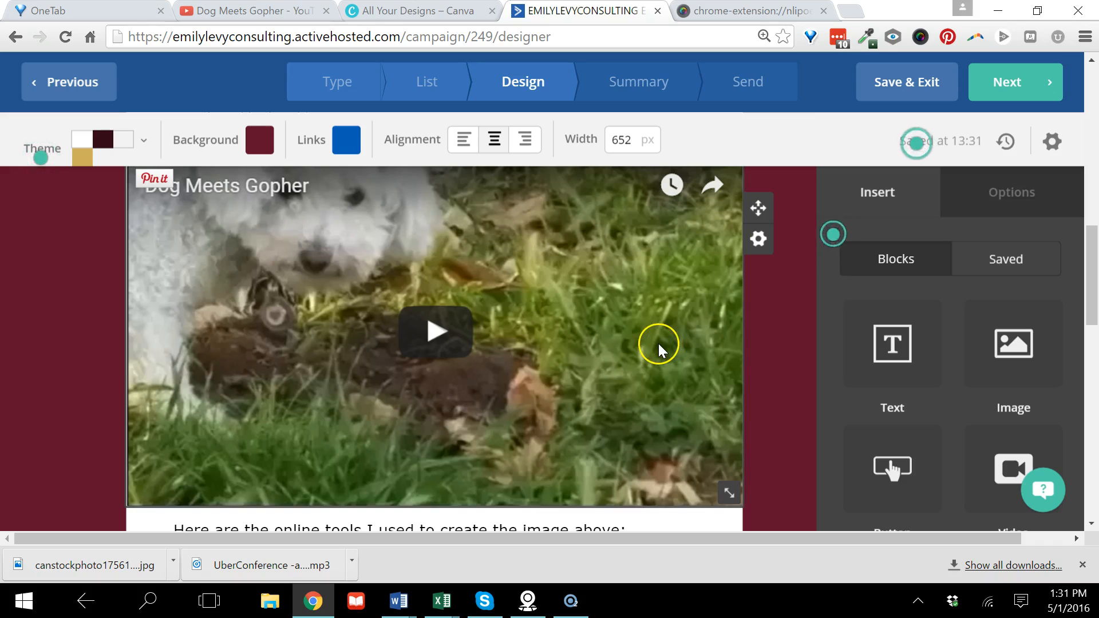
left_click(613, 345)
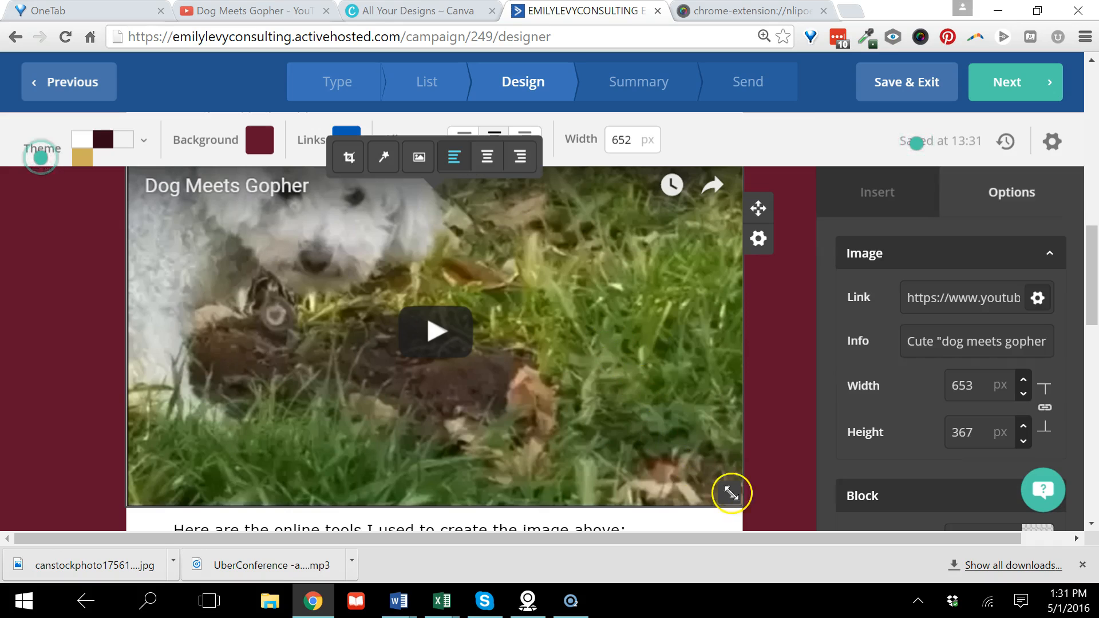
left_click_drag(728, 492, 653, 412)
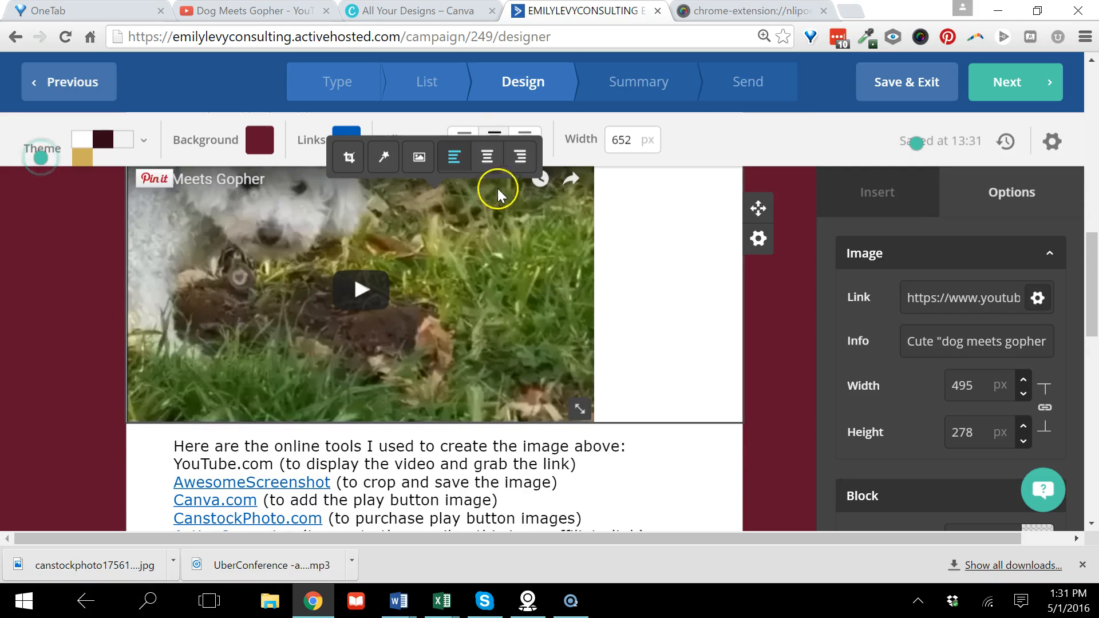
left_click(487, 165)
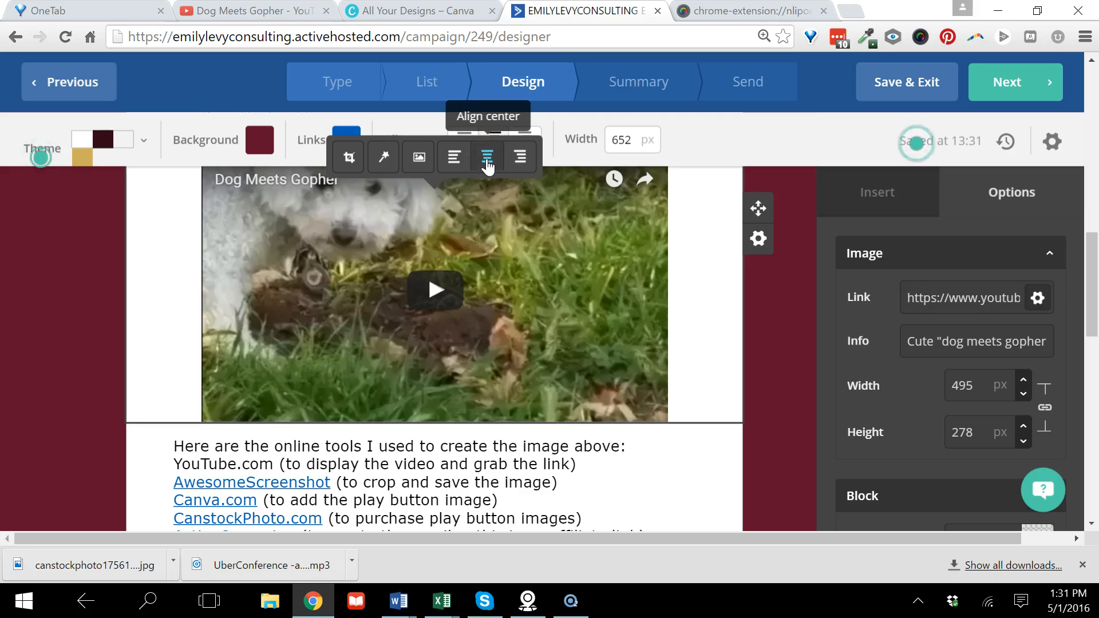
scroll(487, 164, "up", 1)
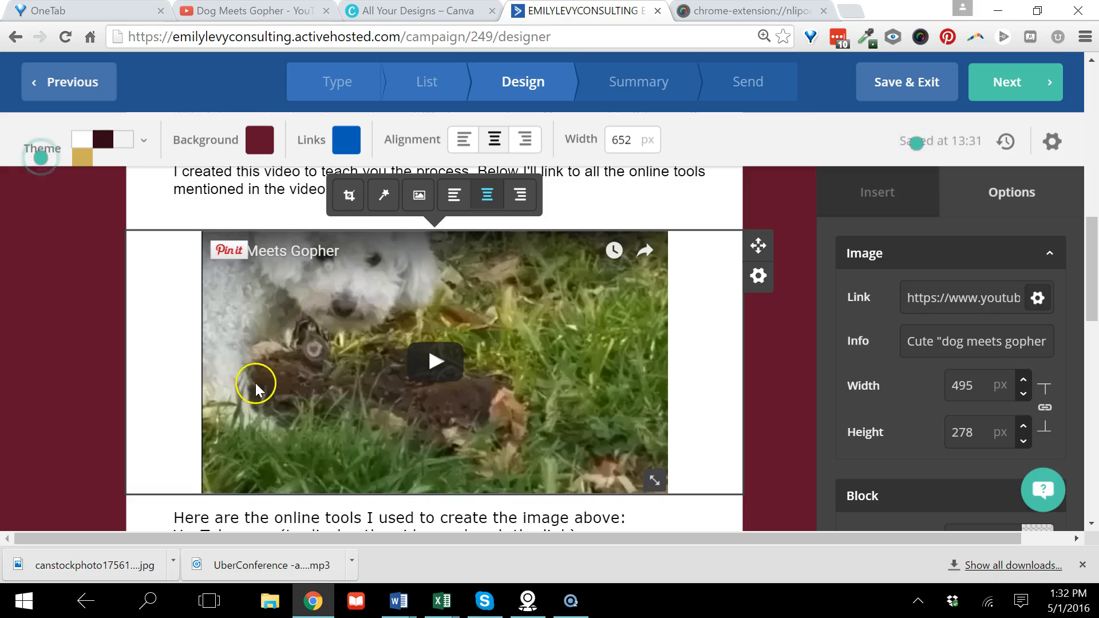
left_click(280, 292)
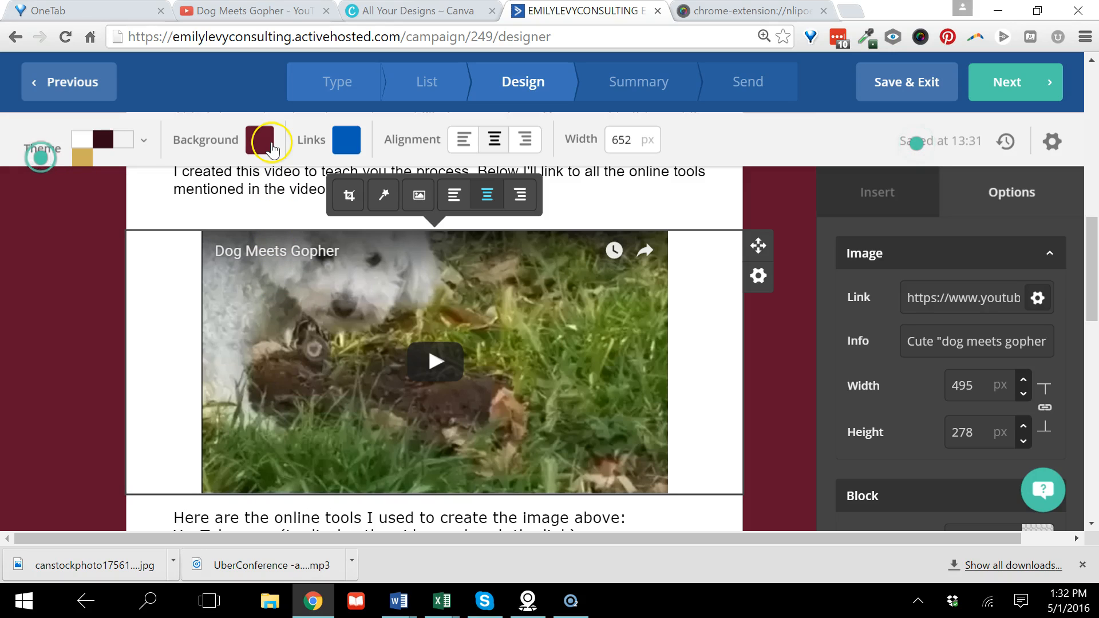
Switch to the Dog Meets Gopher video on YouTube, play it, skip ahead and pause it at about 2:04
left_click(262, 16)
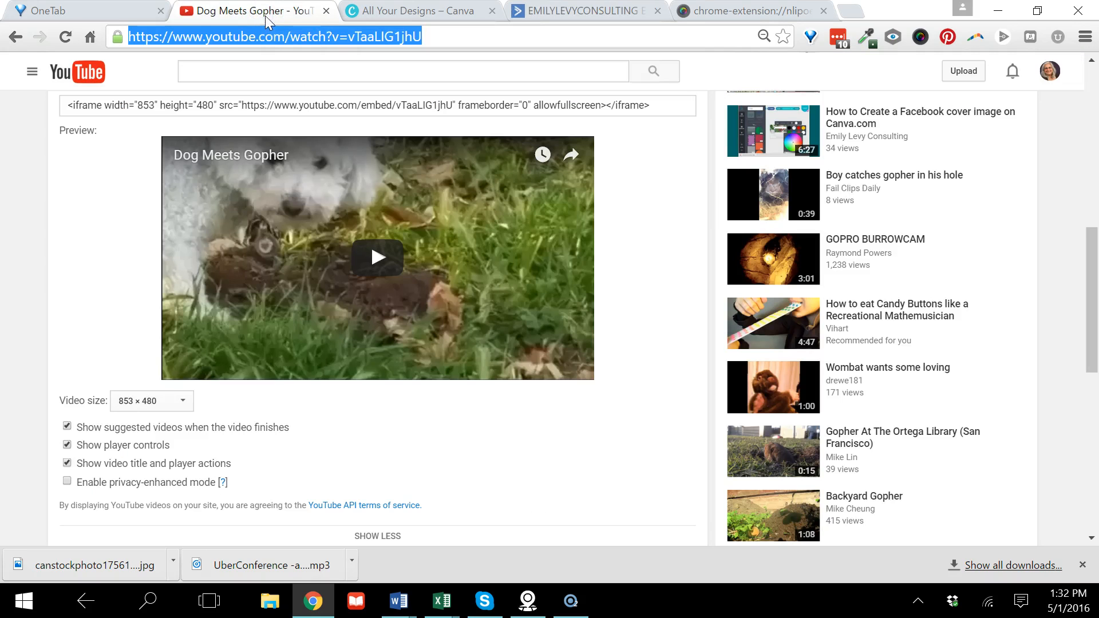
left_click(279, 218)
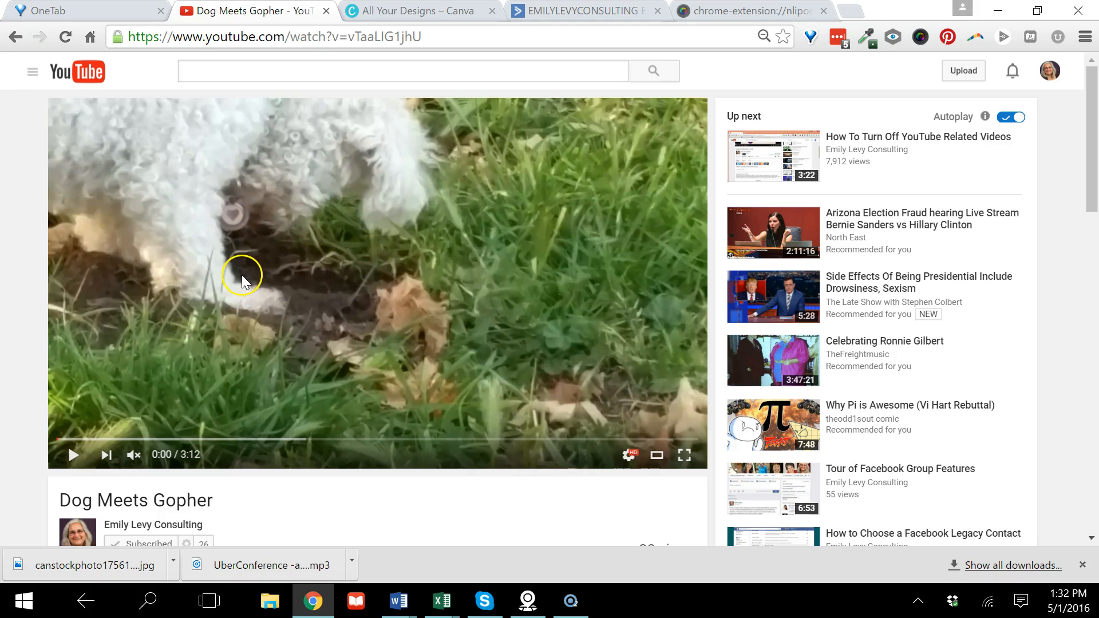
left_click(71, 455)
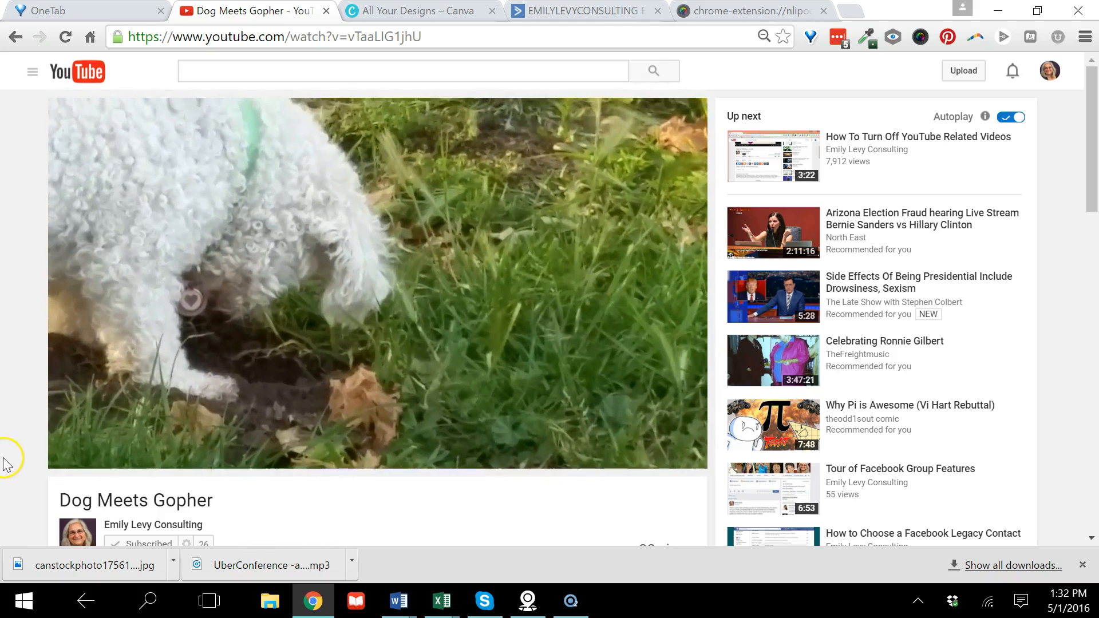
left_click_drag(83, 445, 456, 440)
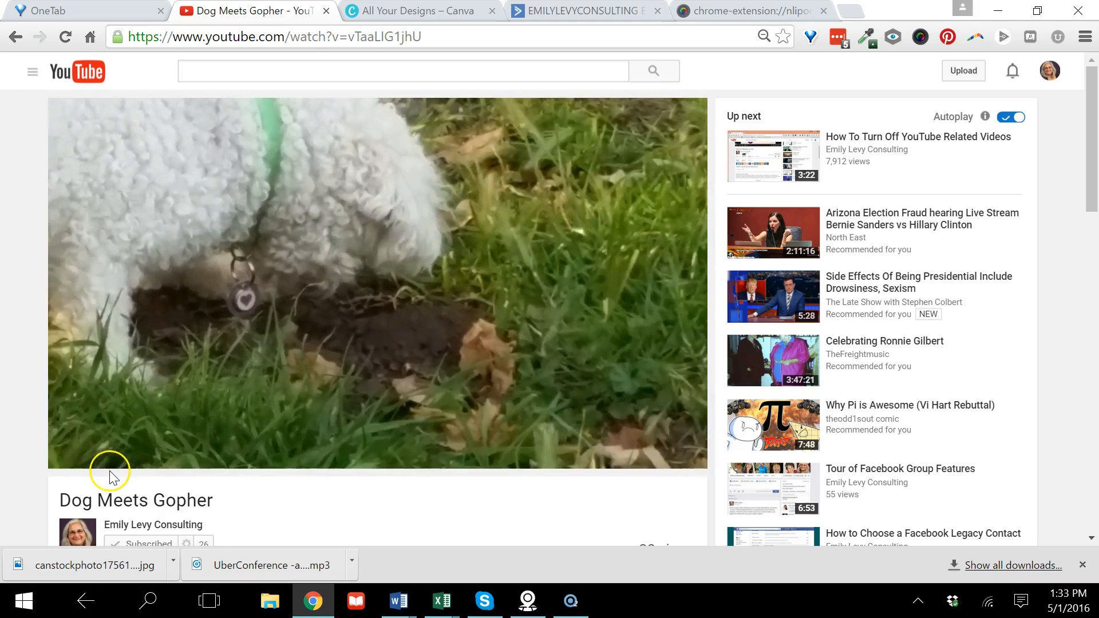
mouse_move(74, 456)
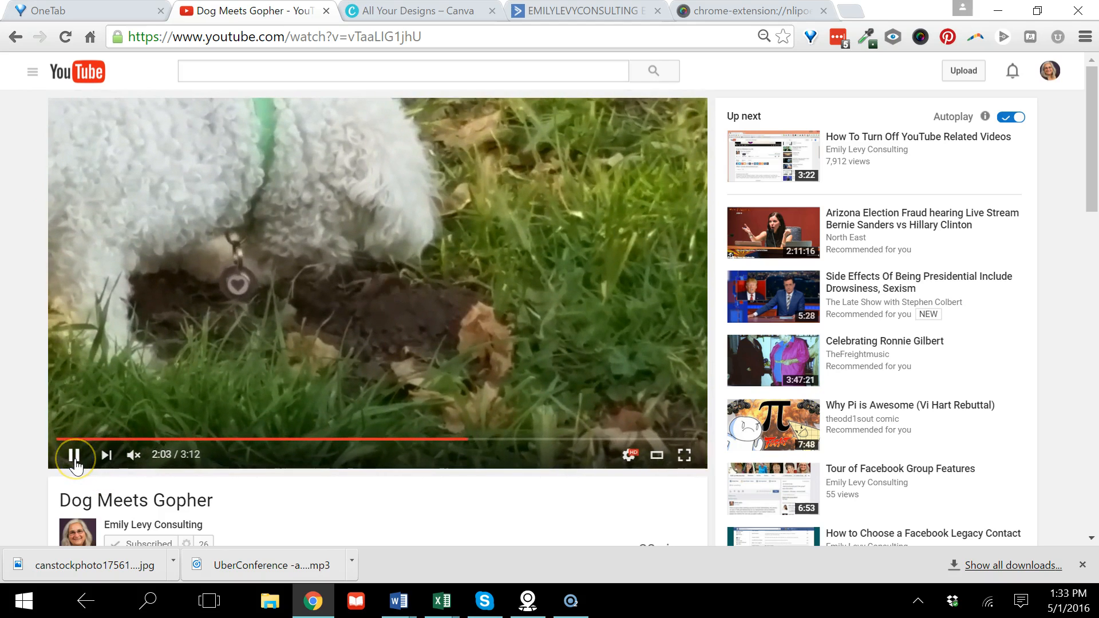
left_click(75, 461)
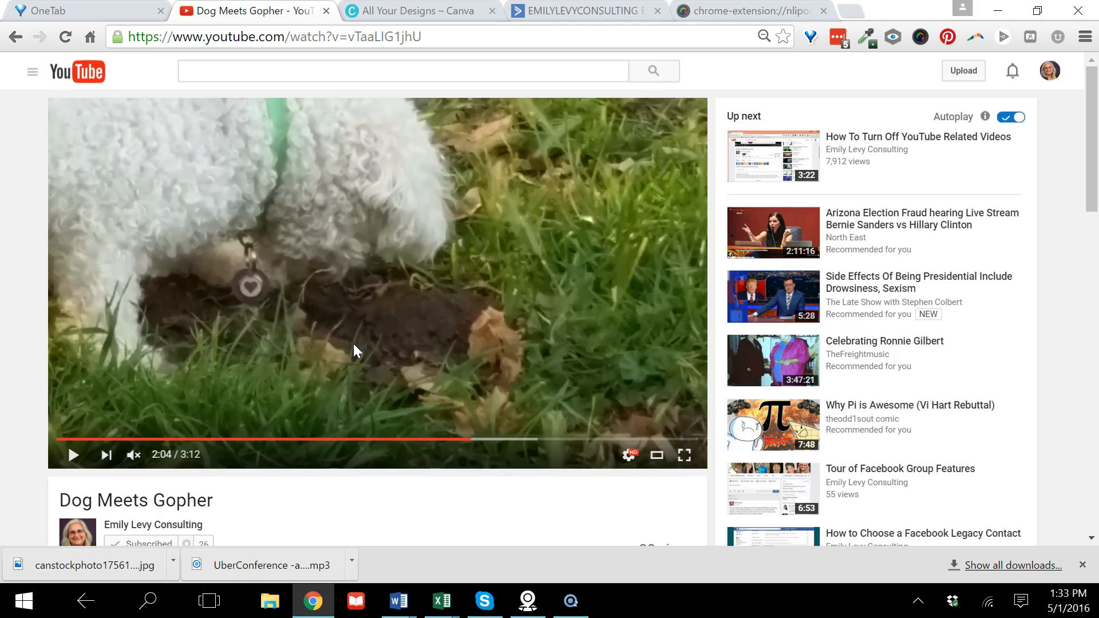
Capture the visible part of the YouTube page with Awesome Screenshot
left_click(919, 38)
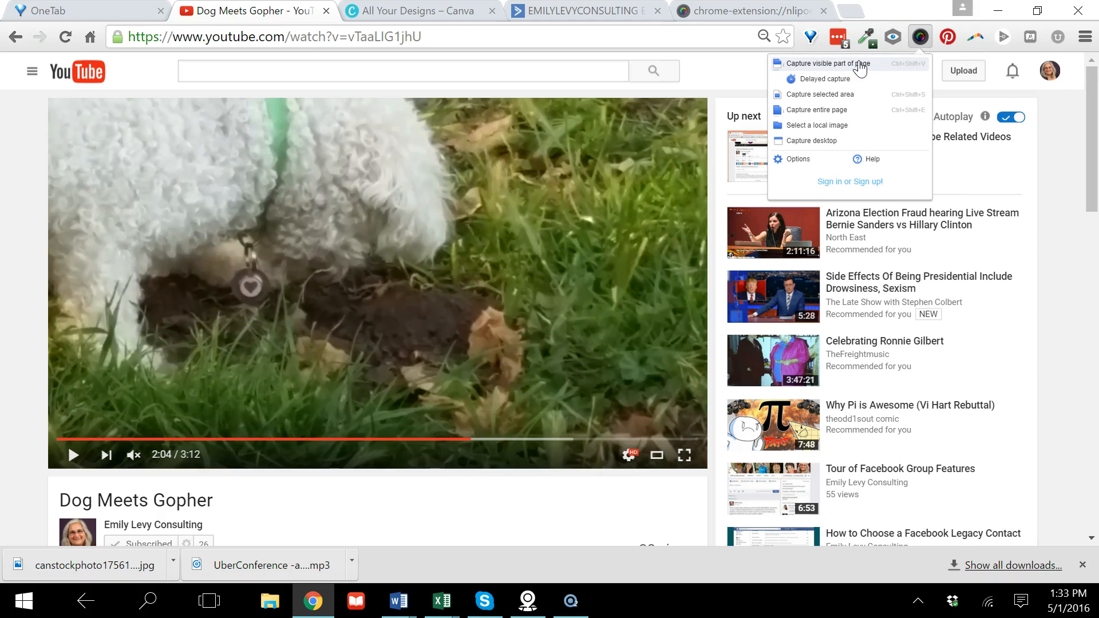
left_click(848, 101)
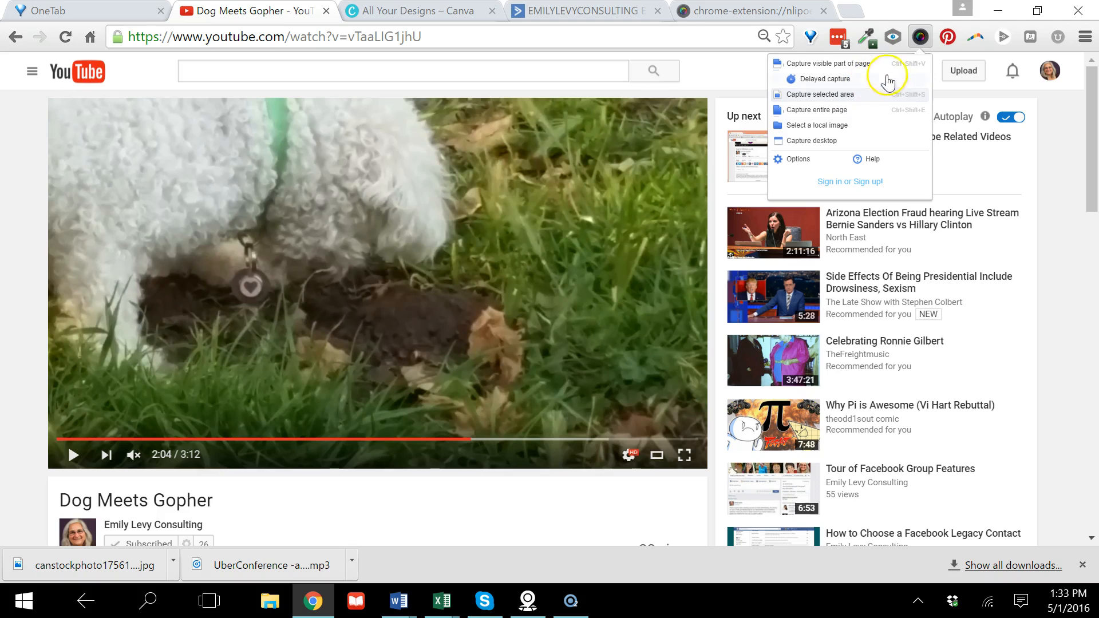
left_click(857, 73)
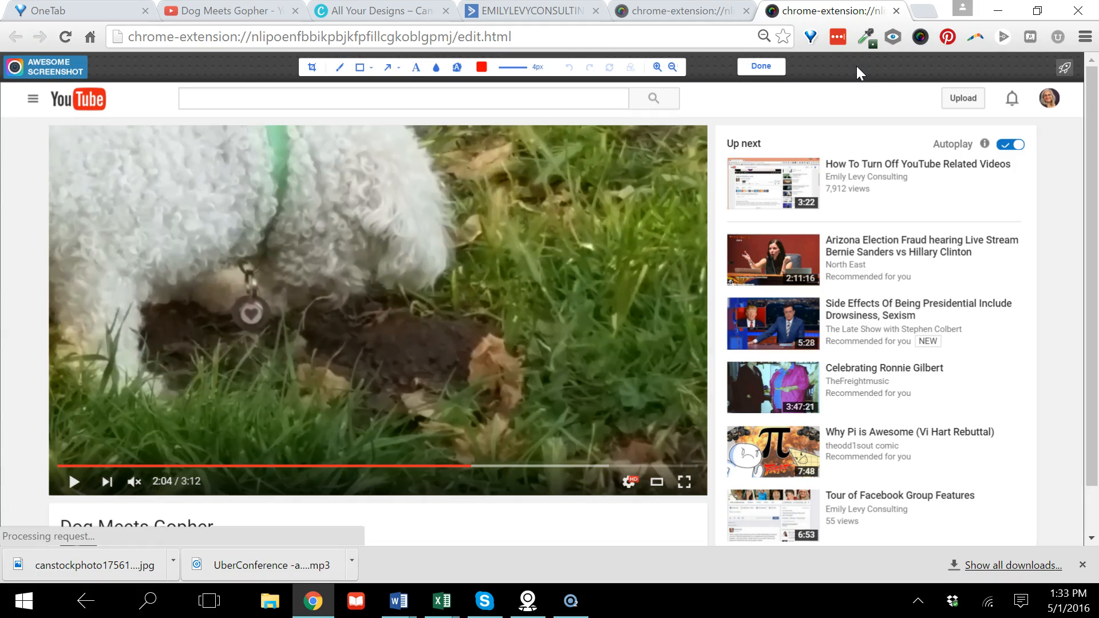
Crop the screenshot to the video player, about 1142 by 642 px, and finish editing it
left_click(312, 67)
left_click_drag(51, 127, 704, 493)
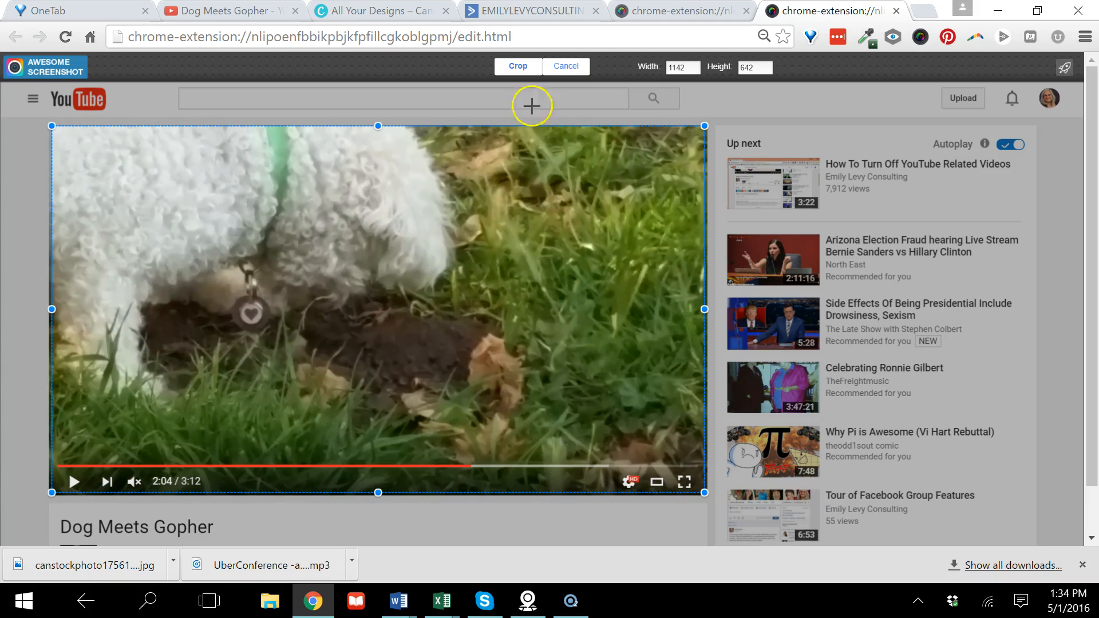
left_click(515, 68)
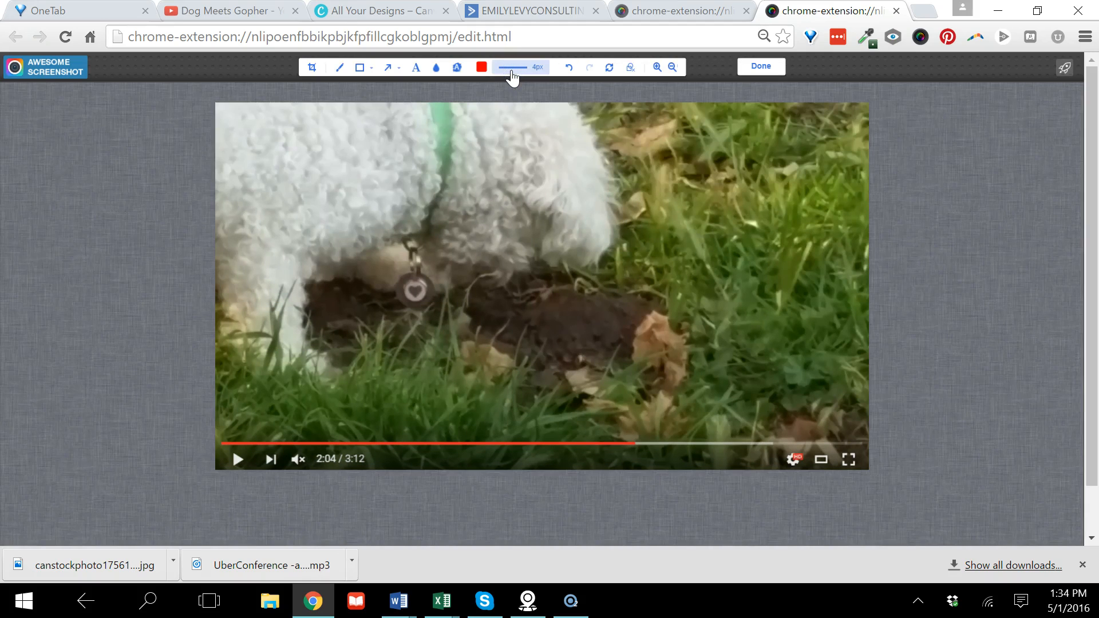
left_click(760, 67)
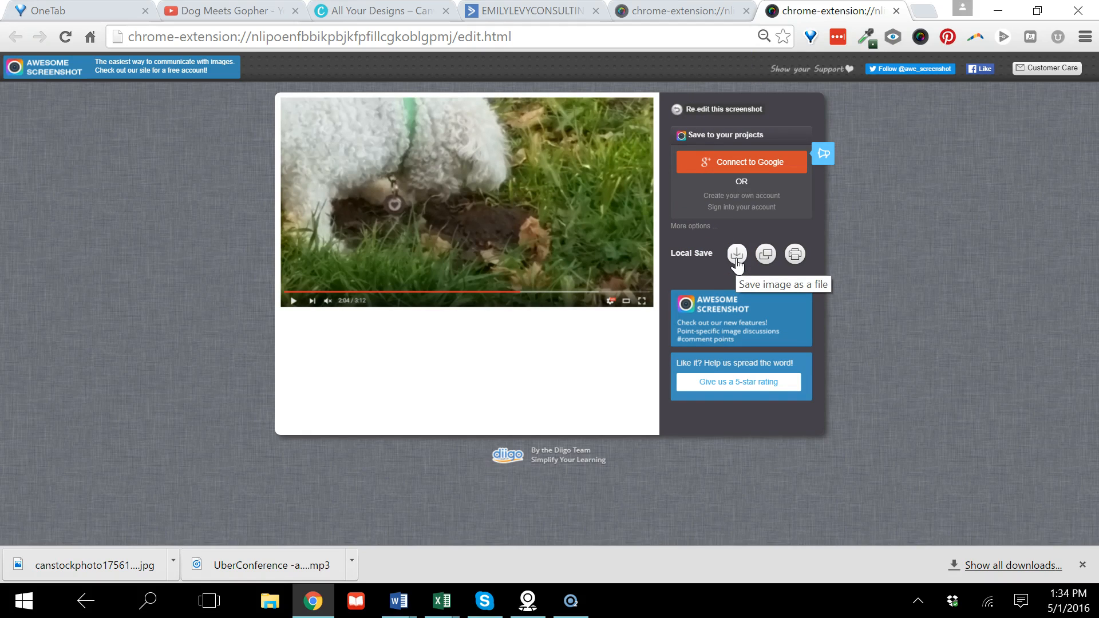
left_click(17, 566)
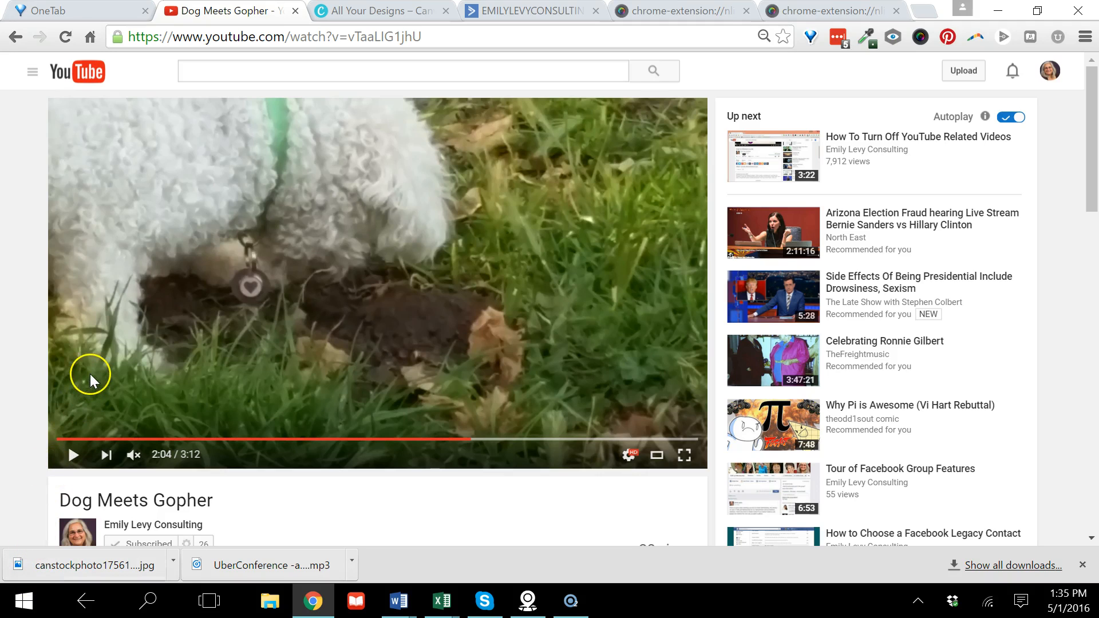
Switch to Canva and create a new design with custom dimensions of 560 by 315 px
left_click(362, 12)
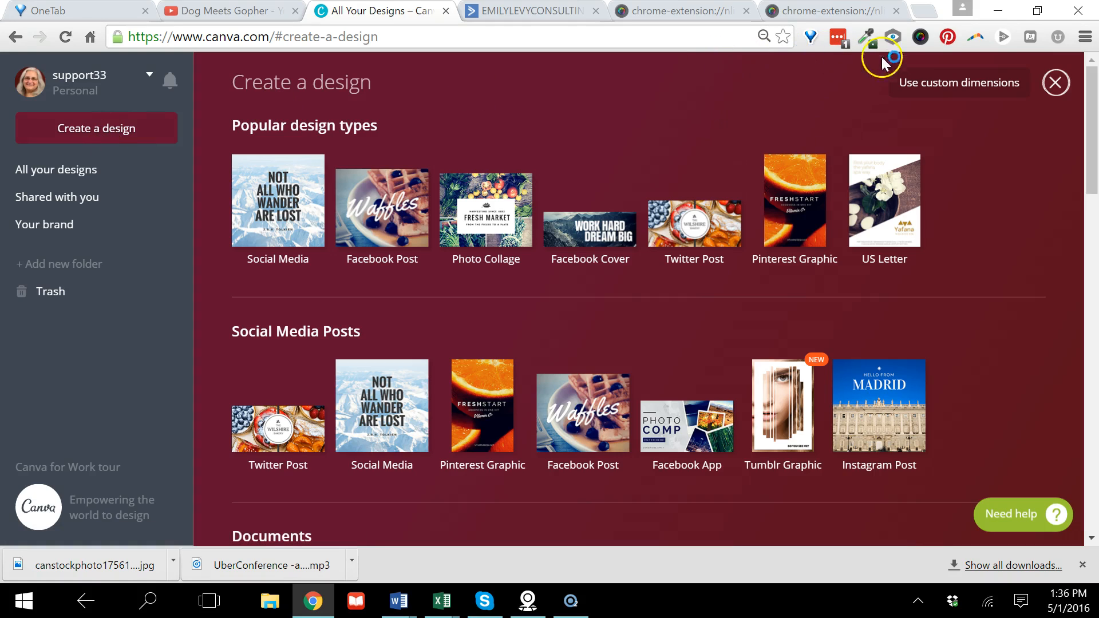
left_click(959, 87)
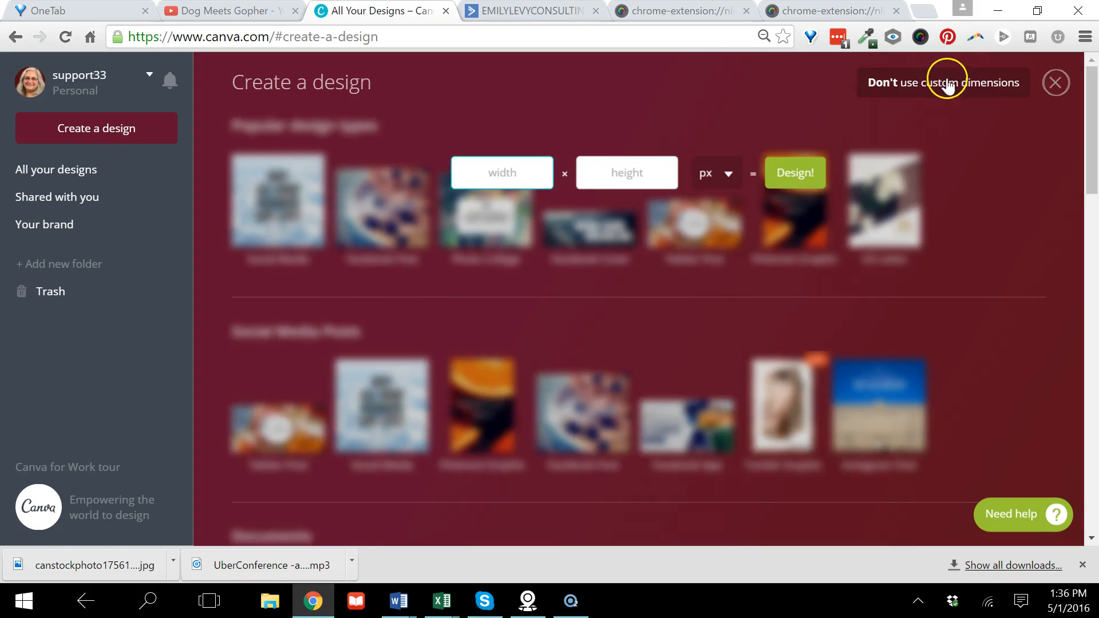
type("560x315")
key("BackSpace")
key("BackSpace")
key("BackSpace")
left_click(648, 172)
type("315")
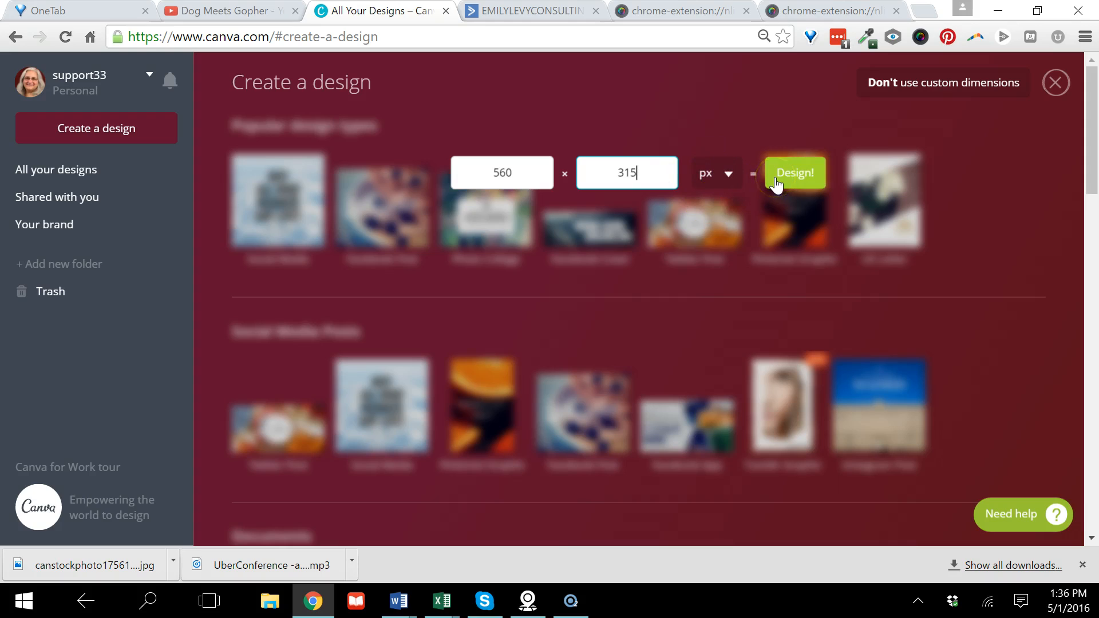
left_click(776, 185)
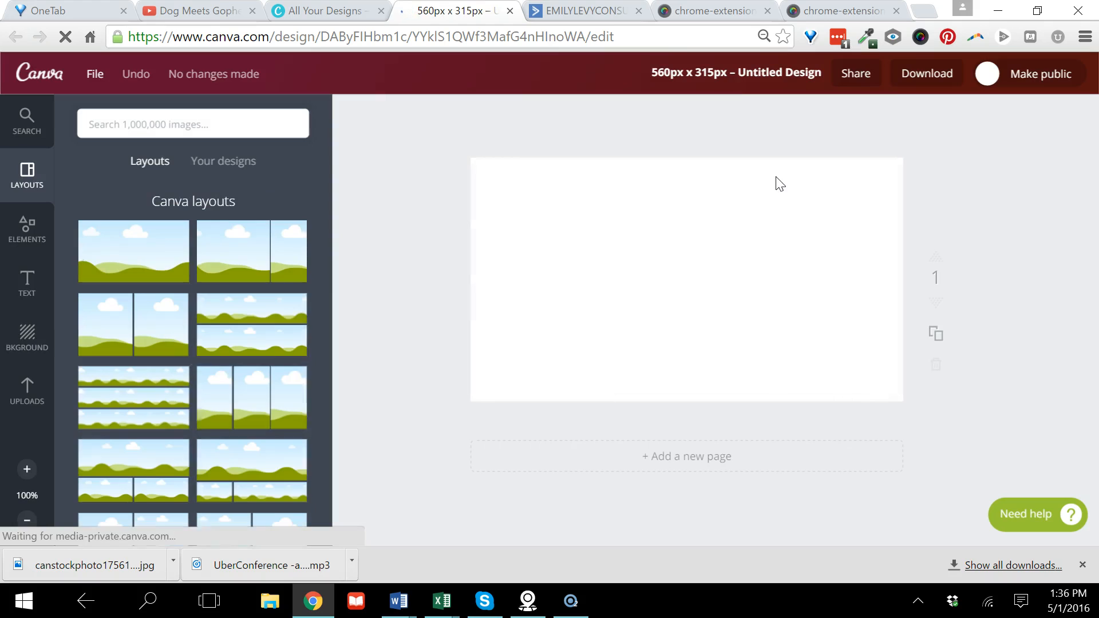
Place the uploaded dog screenshot on the blank page and enlarge it to fill the whole canvas
left_click(27, 396)
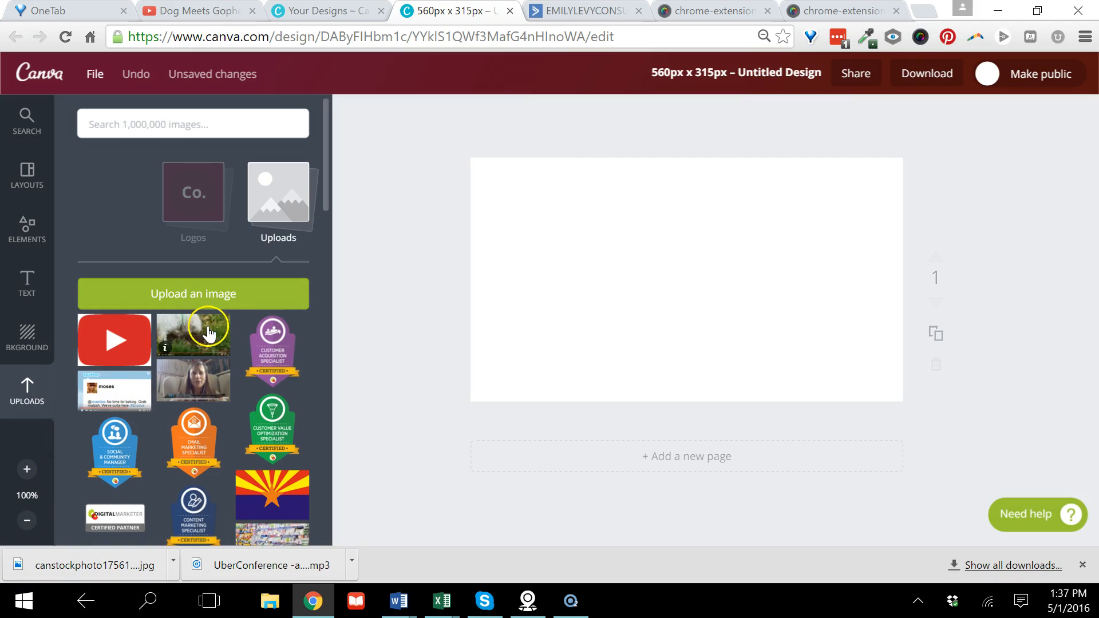
left_click_drag(211, 331, 775, 221)
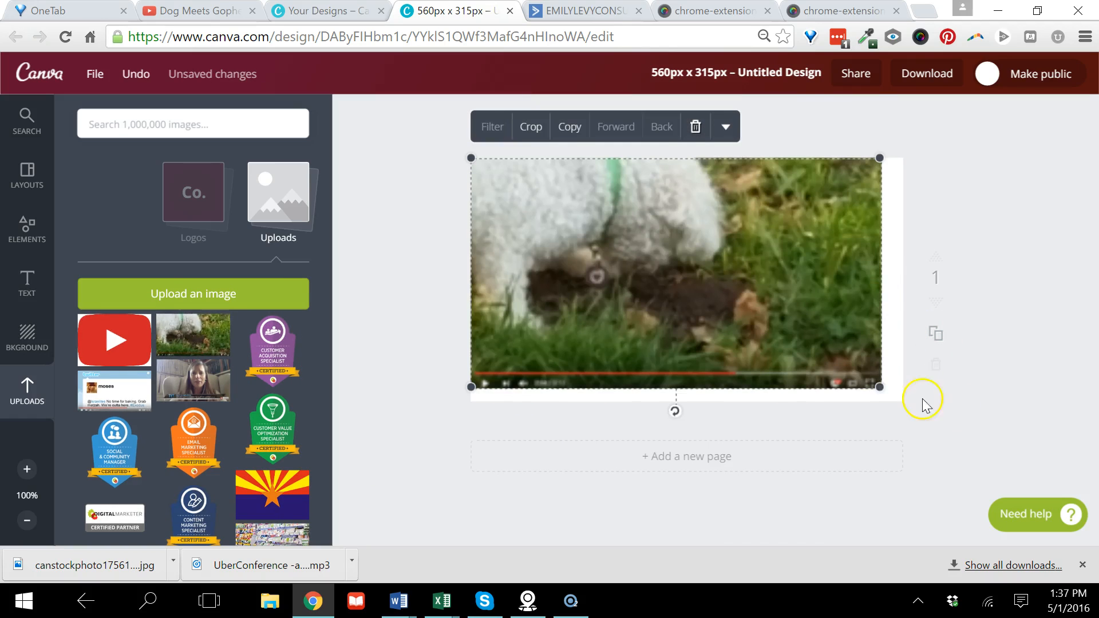
left_click_drag(879, 386, 906, 403)
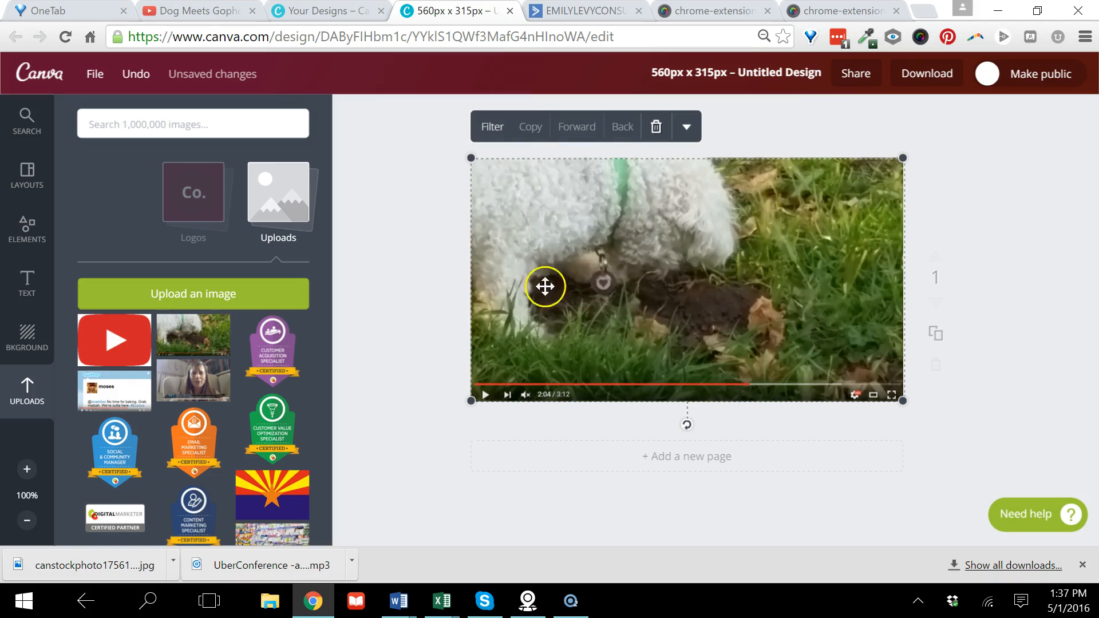
left_click(430, 224)
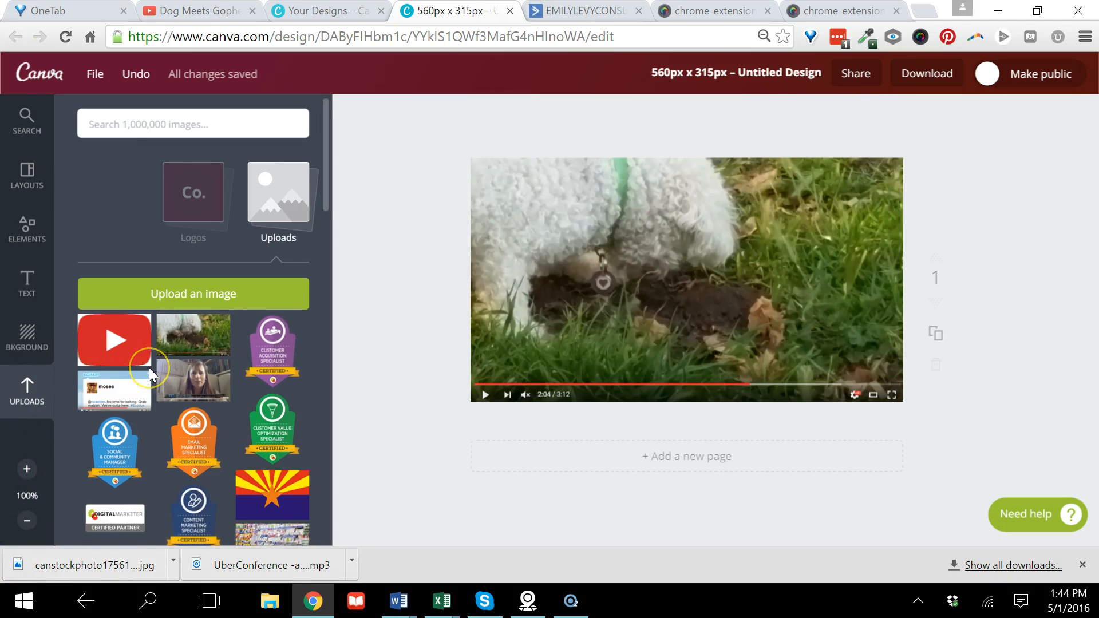
Search the image library for "play button" and add the free round grey play button over the dog screenshot
left_click(27, 119)
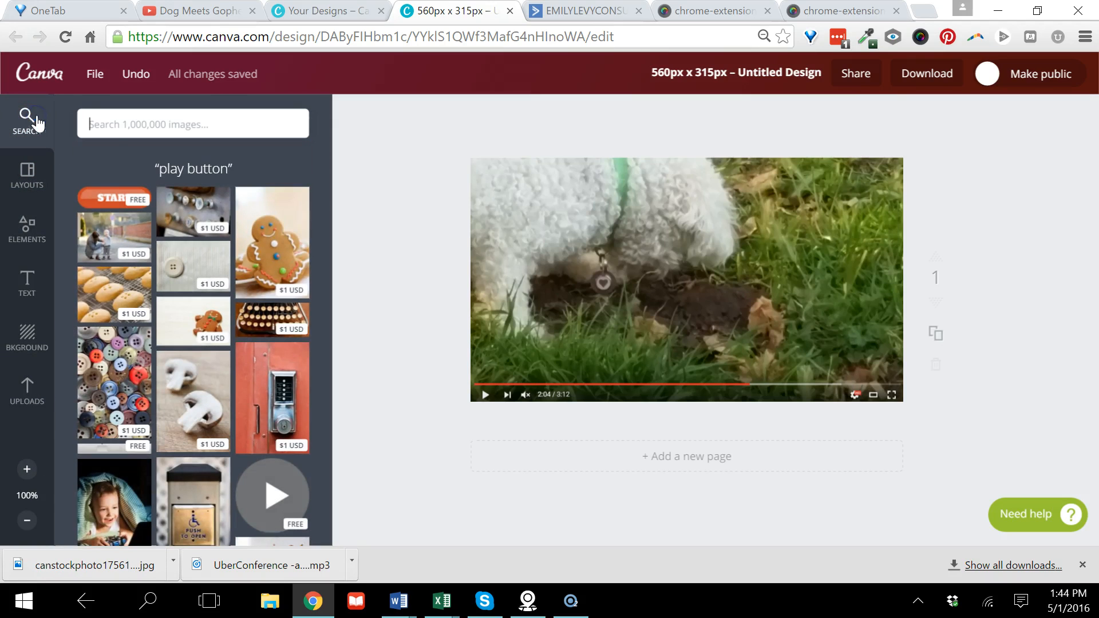
left_click(127, 129)
type("play button")
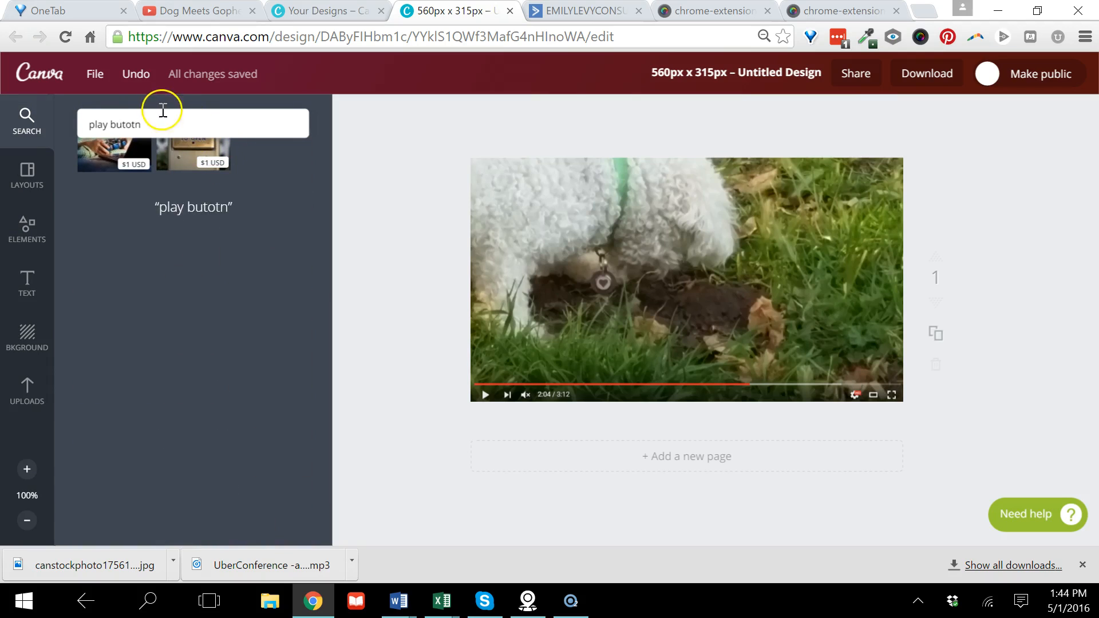
left_click(162, 118)
left_click(167, 114)
key("BackSpace")
key("BackSpace")
key("BackSpace")
type("ton")
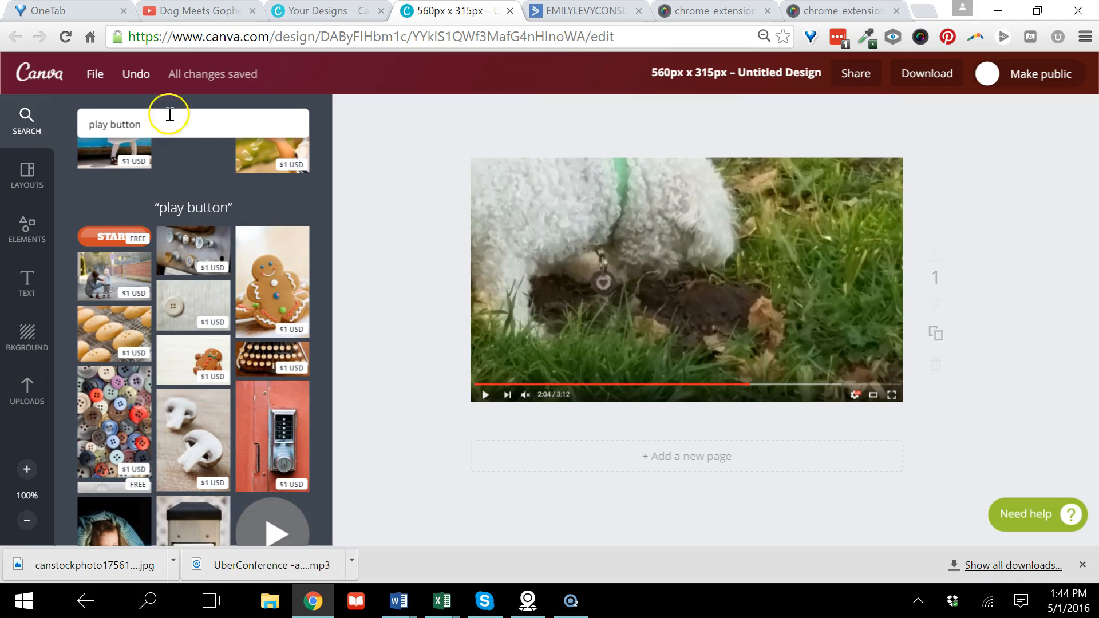
left_click_drag(278, 522, 714, 218)
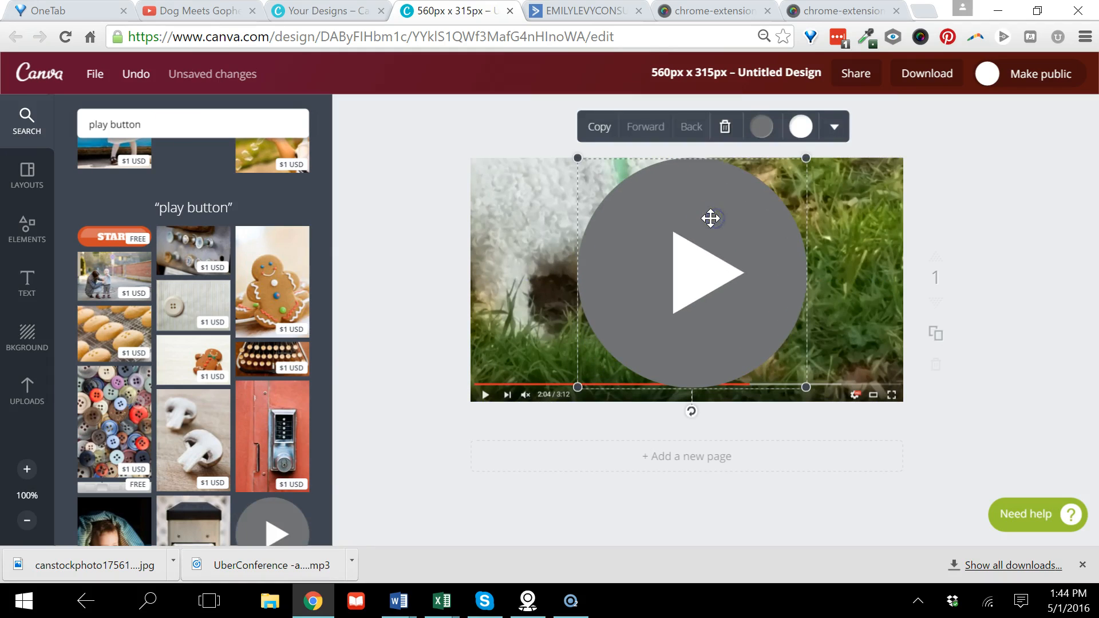
Shrink the play button to about a third of its size and center it on the dog screenshot
left_click_drag(808, 160, 622, 285)
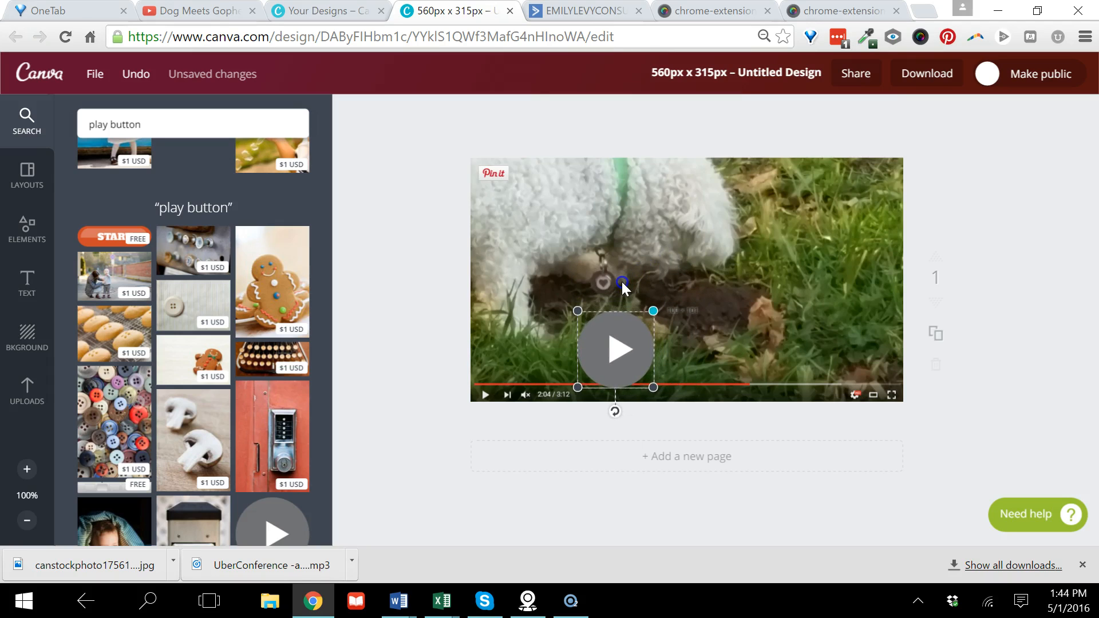
left_click_drag(618, 333, 683, 261)
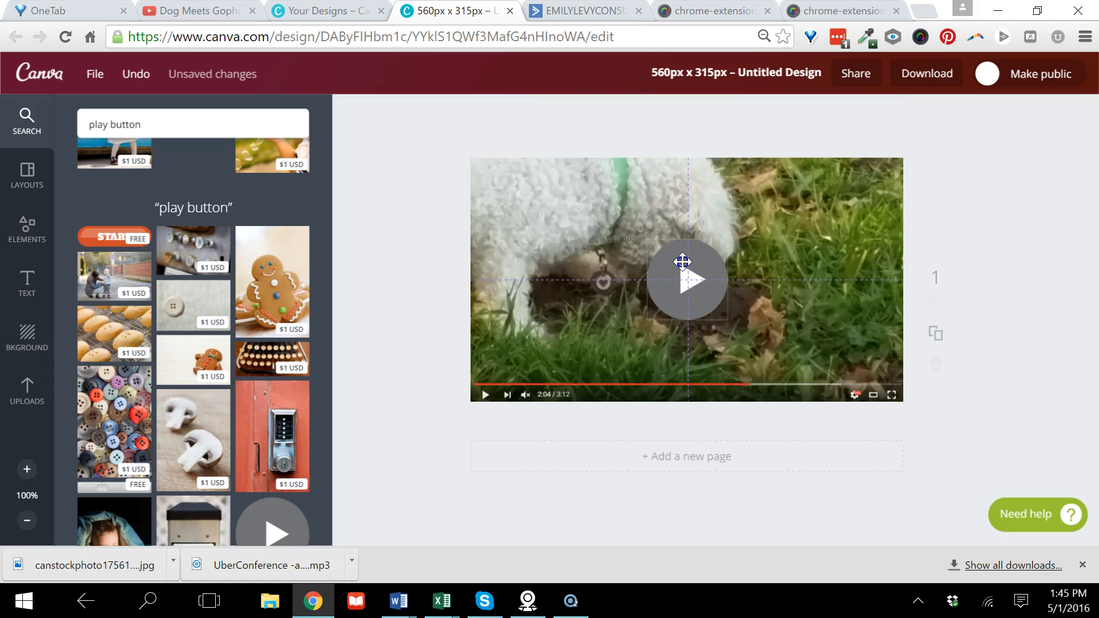
mouse_move(682, 261)
left_mouse_down()
mouse_move(733, 255)
mouse_move(720, 248)
mouse_move(719, 271)
mouse_move(731, 238)
mouse_move(683, 237)
mouse_move(682, 268)
left_mouse_up()
left_click_drag(683, 268, 682, 269)
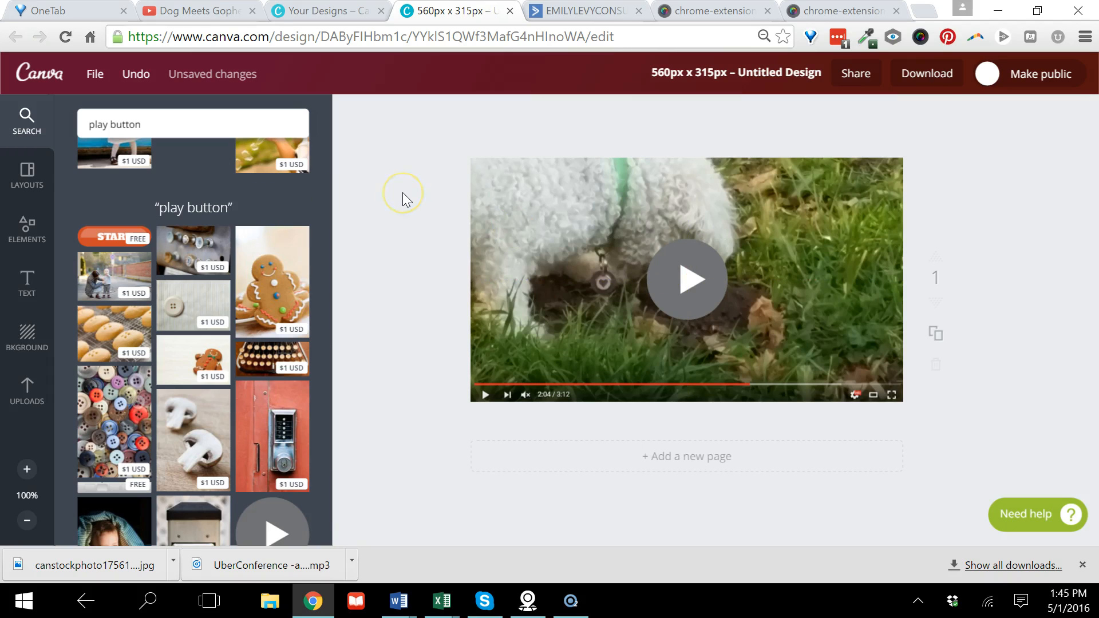
Begin downloading the play button design
left_click(926, 79)
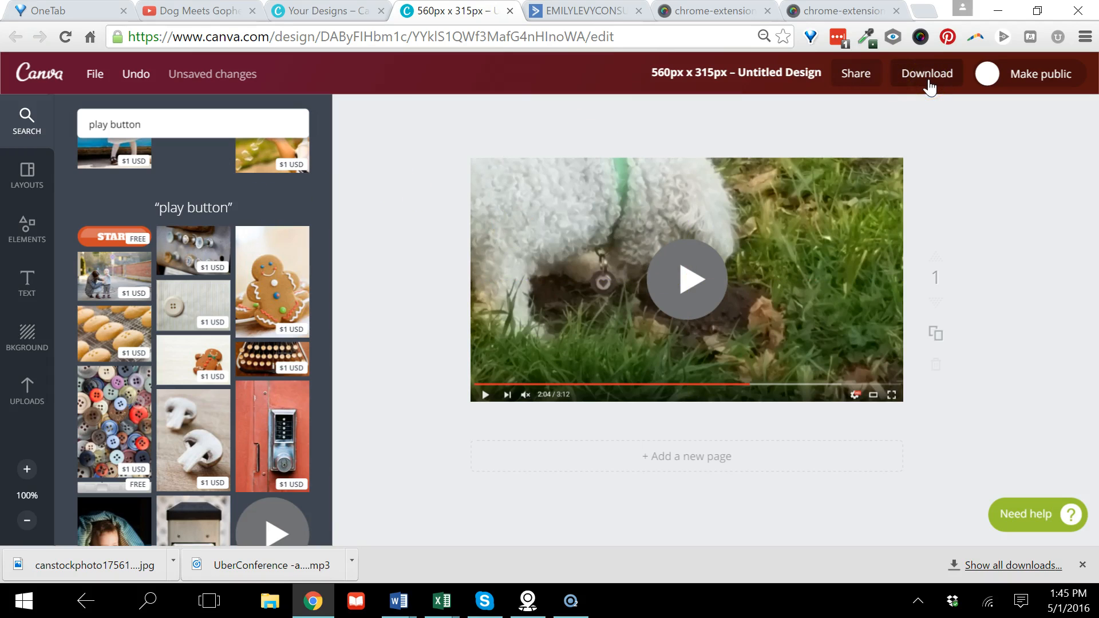